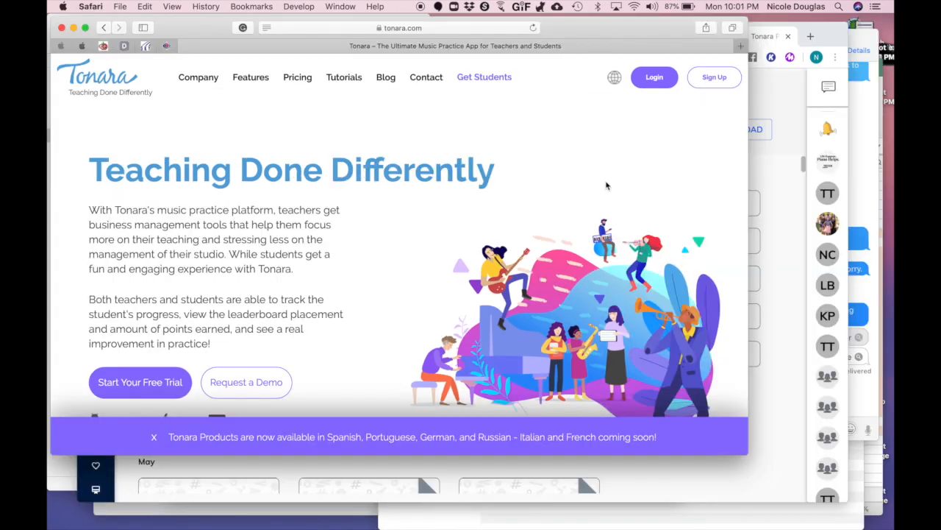
Go from Get Students on tonara.com to the Tonara Connect teachers page.
left_click(474, 80)
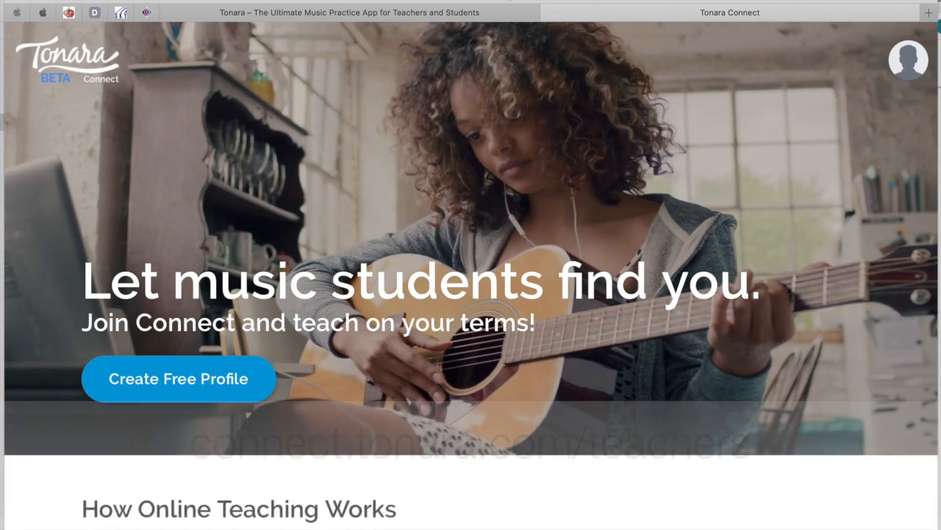
Reload connect.tonara.com/teachers and go to the teacher Sign Up page.
left_click(494, 15)
left_click(451, 134)
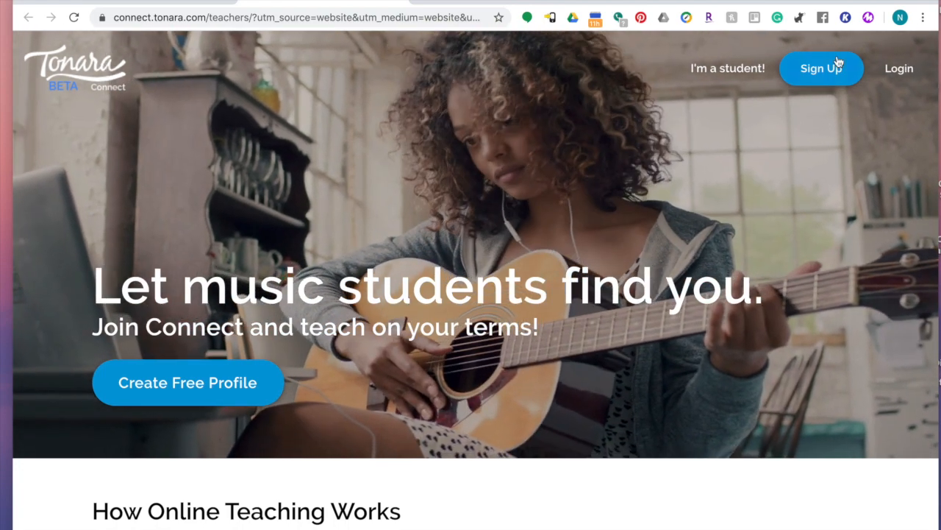
left_click(823, 74)
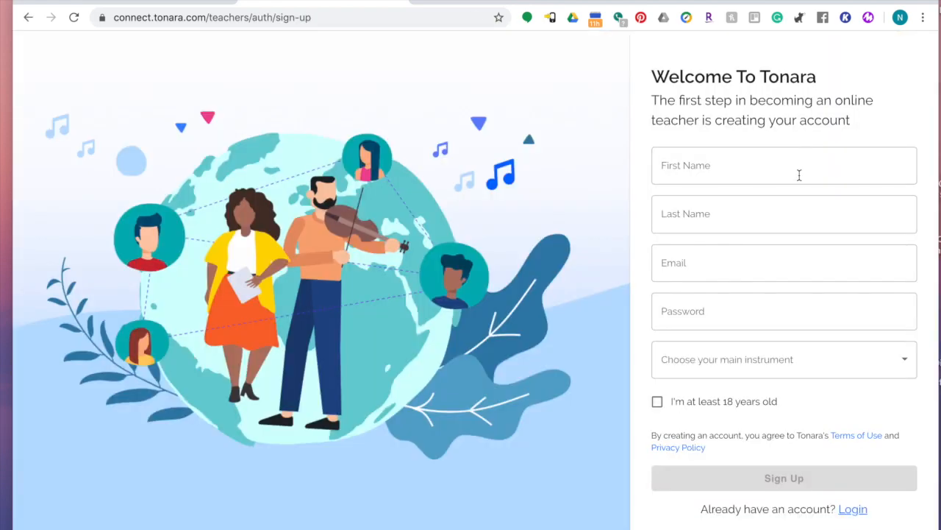
Register the teacher account using the saved form details, then begin Build My Profile.
left_click(799, 175)
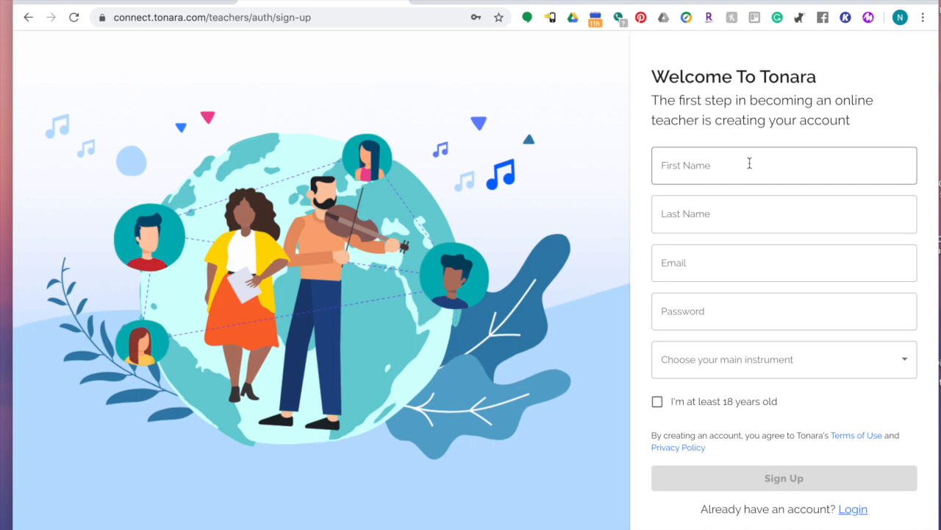
left_click(749, 164)
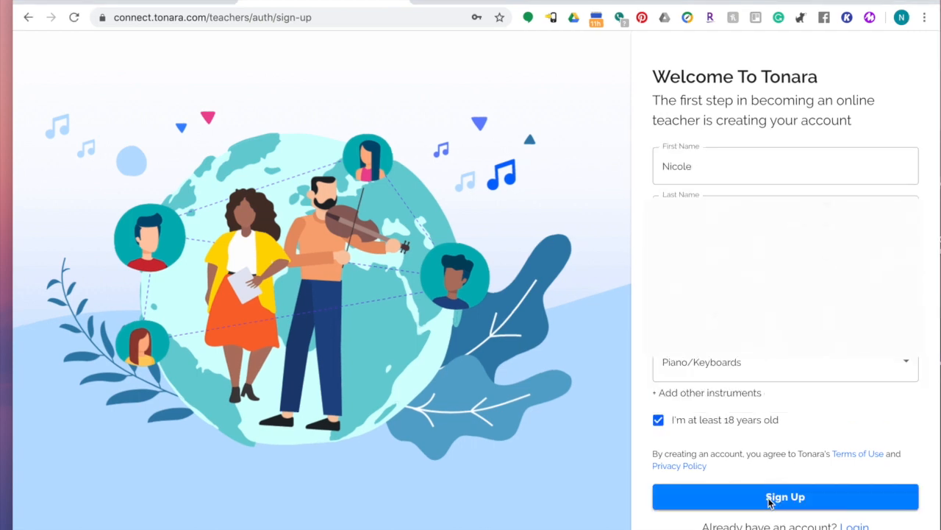
left_click(769, 497)
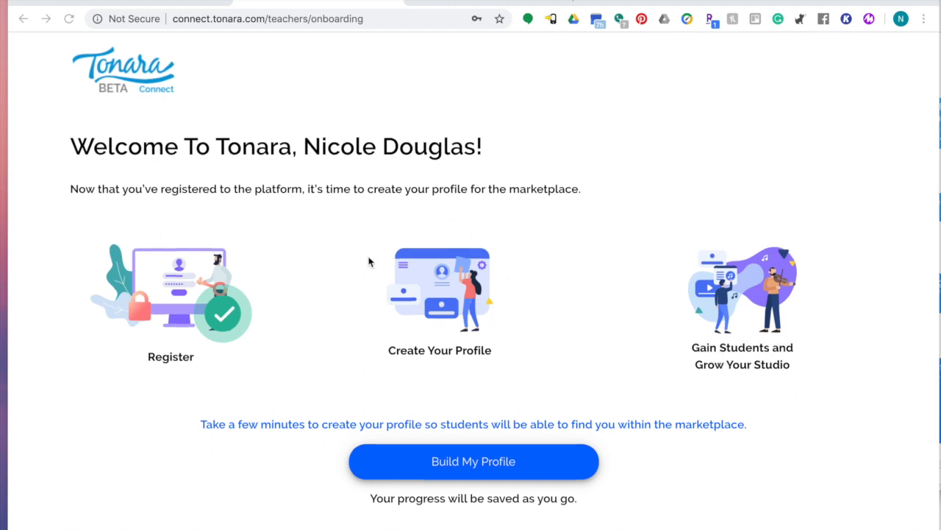
left_click(452, 463)
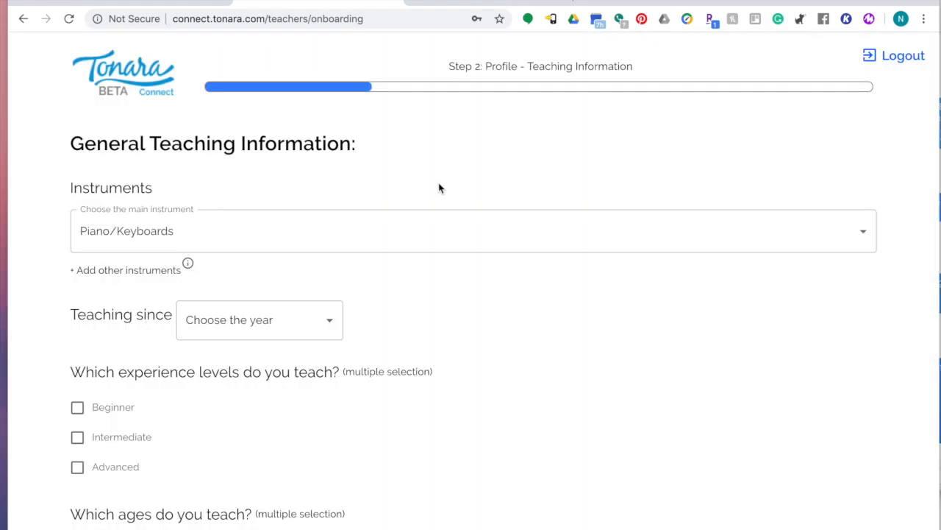
Set the main instrument to Piano/Keyboards and teaching since to 2018.
left_click(383, 241)
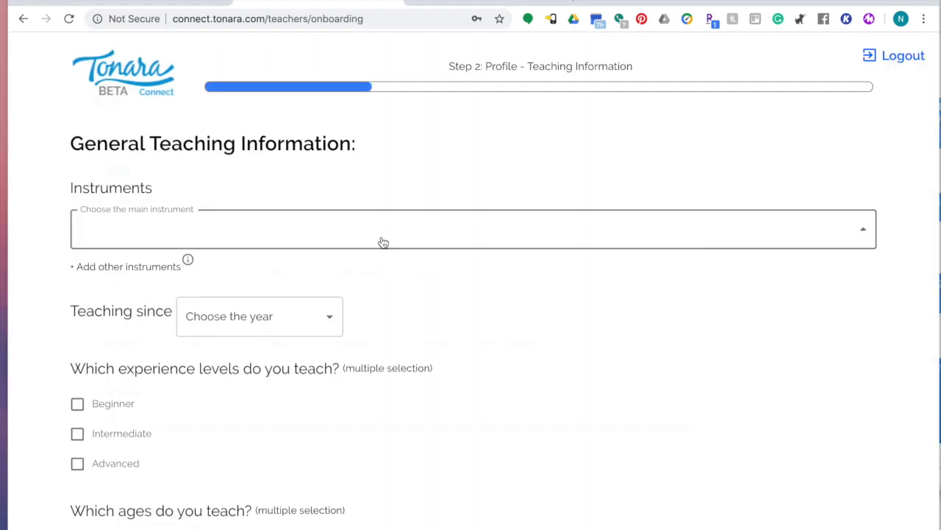
left_click(134, 149)
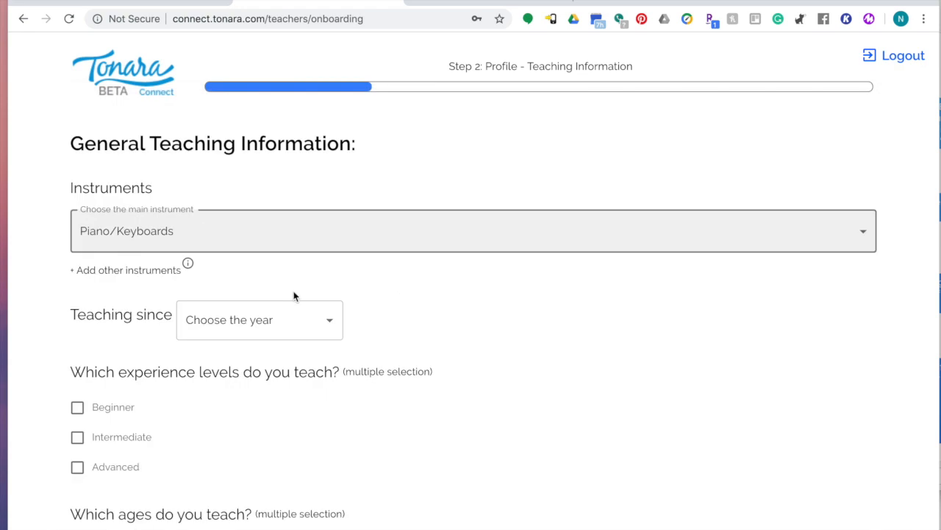
left_click(332, 323)
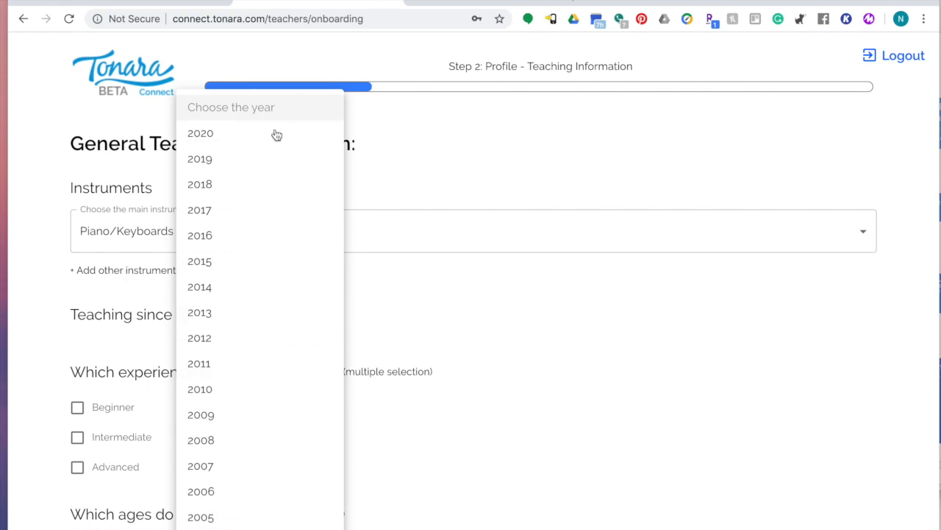
left_click(232, 184)
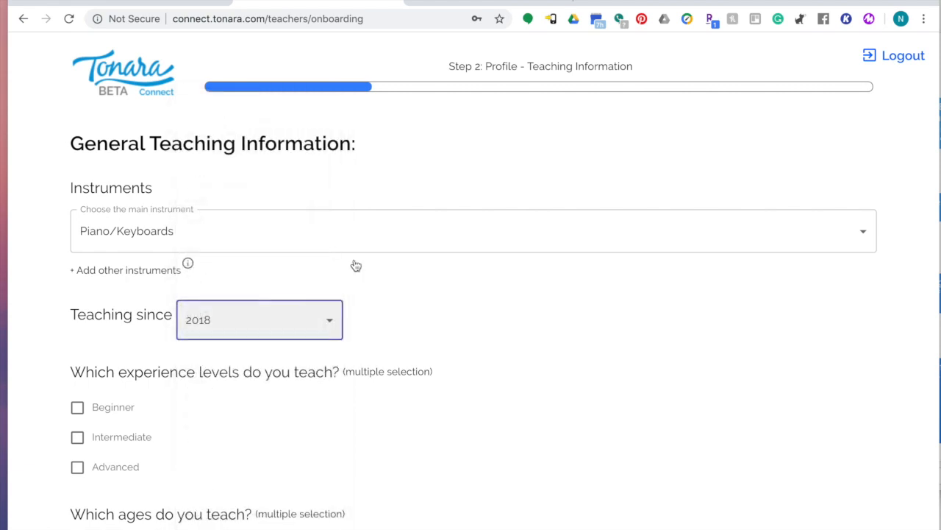
Select Beginner and Intermediate levels and Children, Teenagers and Adults, then save the teaching information.
scroll(501, 368, "down", 2)
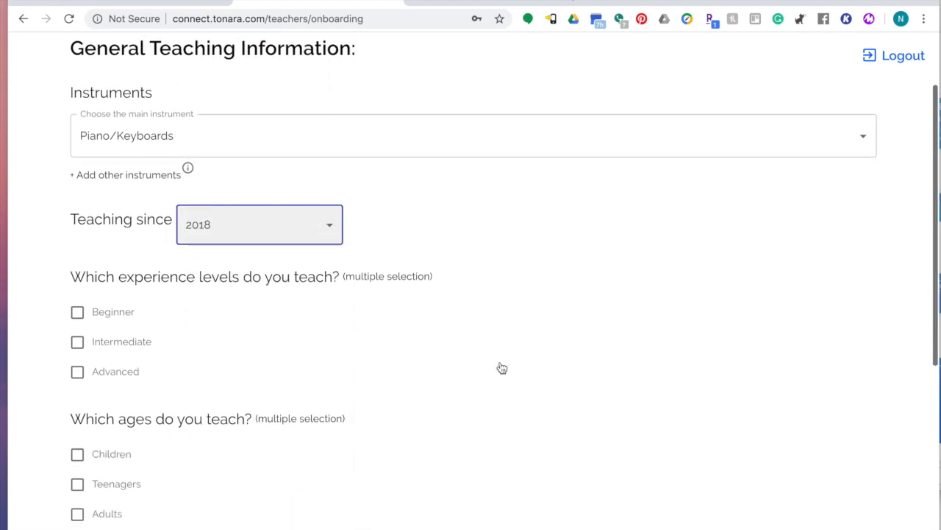
left_click(80, 313)
left_click(78, 341)
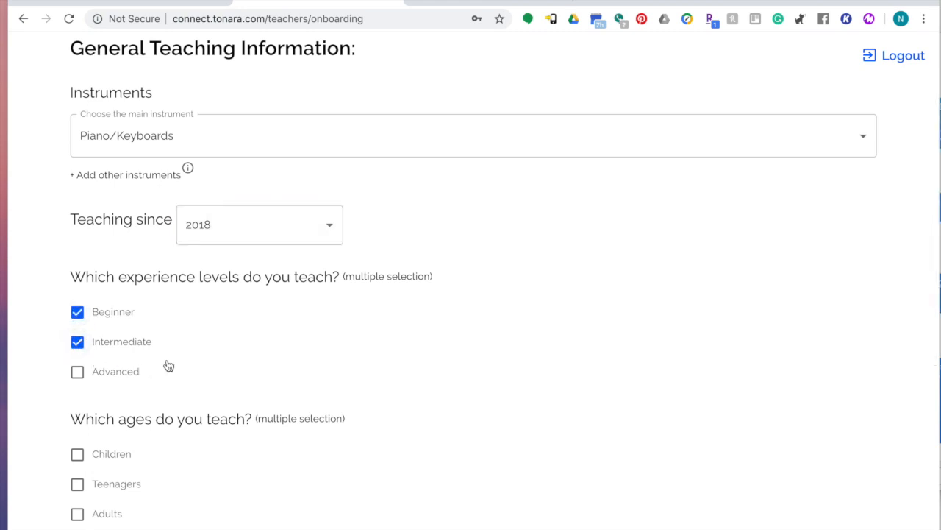
scroll(168, 365, "down", 3)
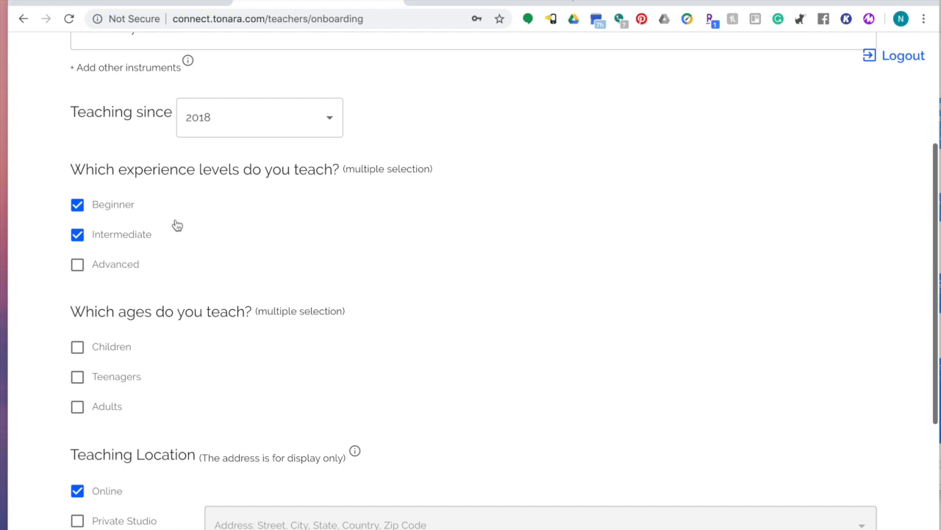
left_click(78, 348)
left_click(78, 378)
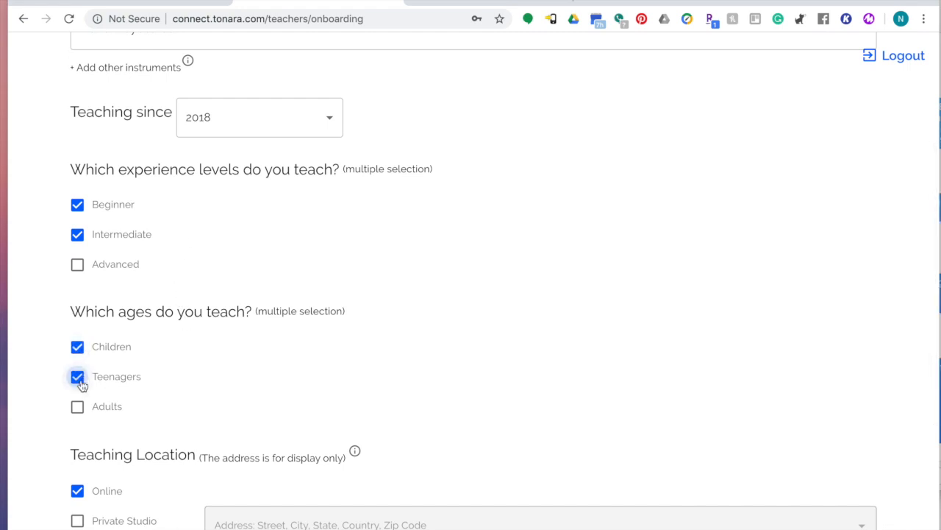
left_click(78, 407)
scroll(277, 387, "down", 3)
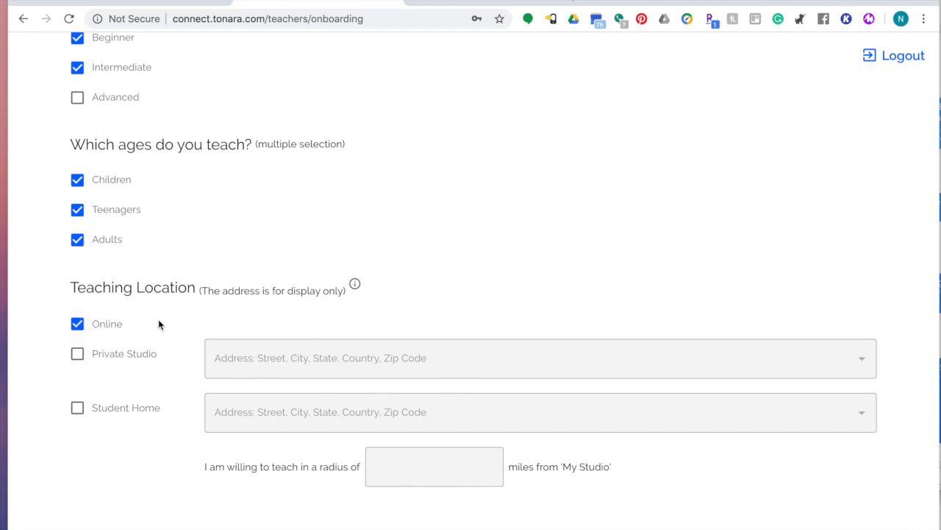
scroll(422, 388, "down", 2)
left_click(563, 506)
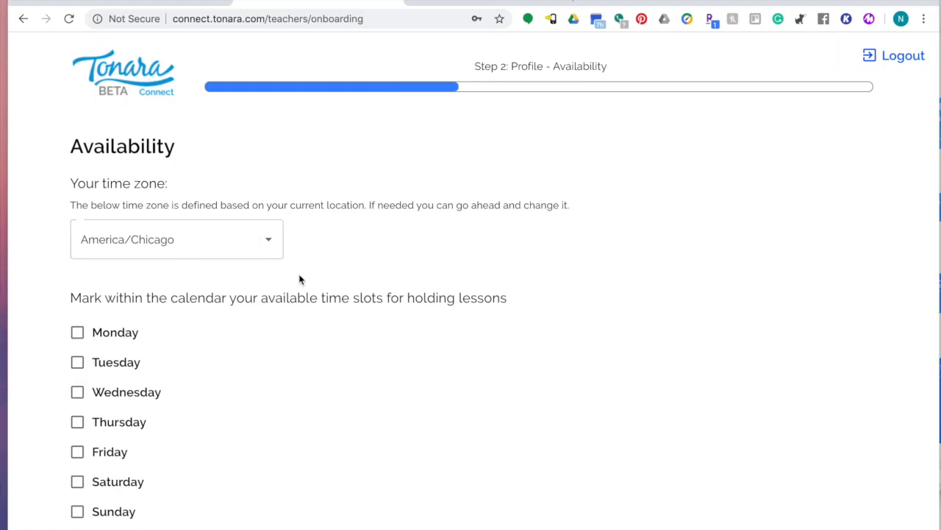
Make Wednesday available from 9:00 AM to 10:00 AM and save the availability.
scroll(295, 345, "down", 3)
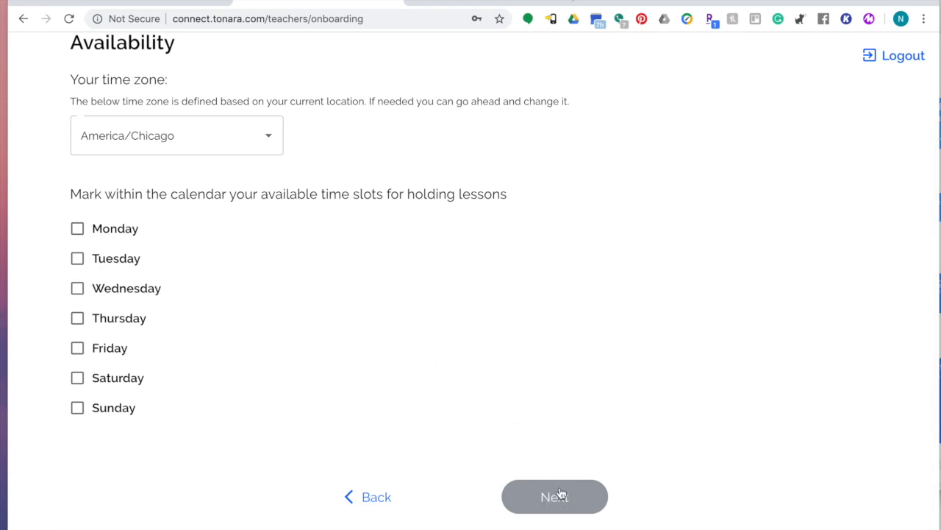
left_click(77, 288)
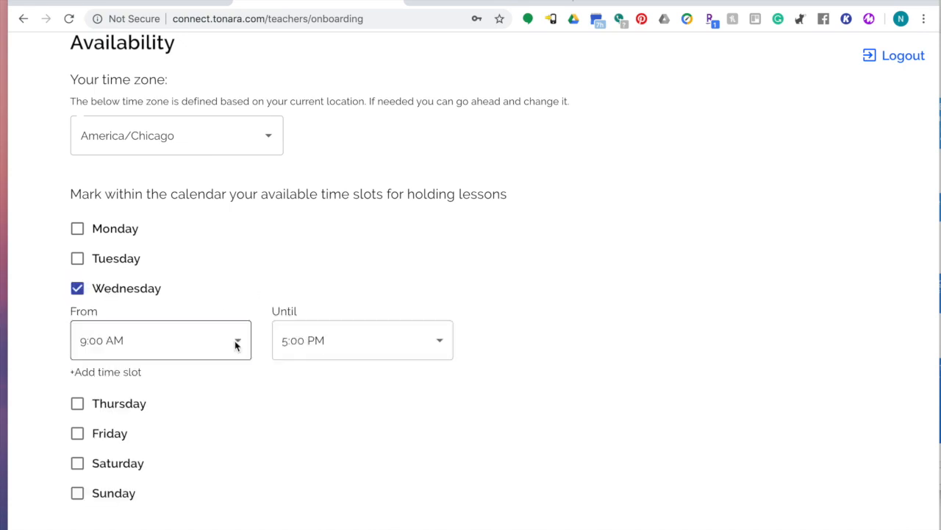
left_click(237, 343)
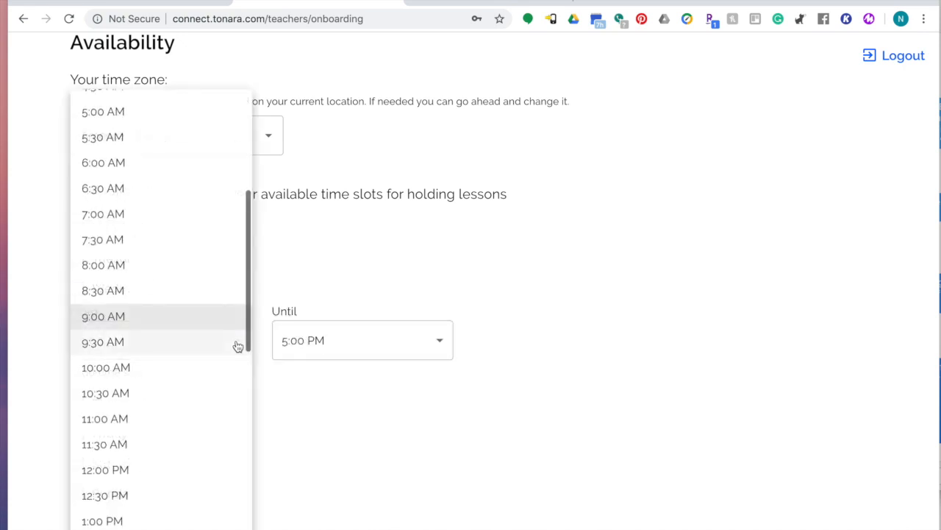
left_click(443, 348)
left_click(439, 347)
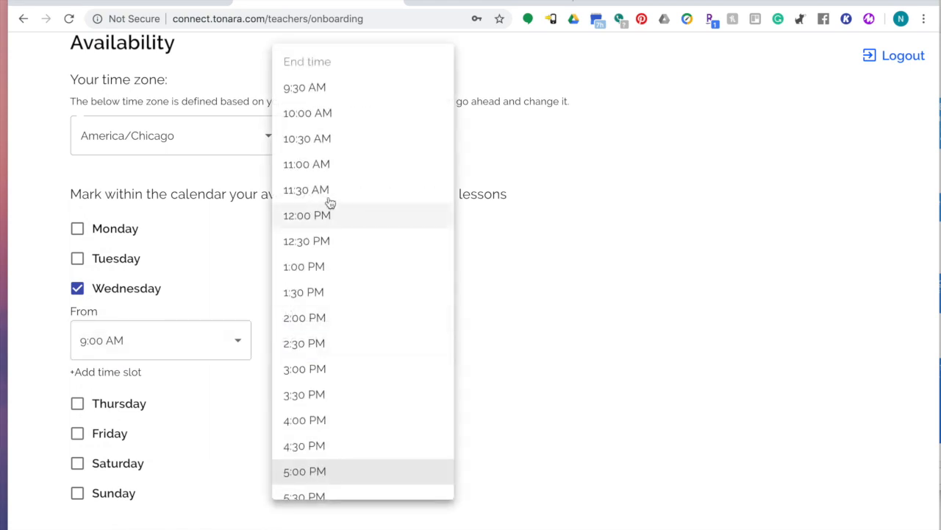
left_click(328, 118)
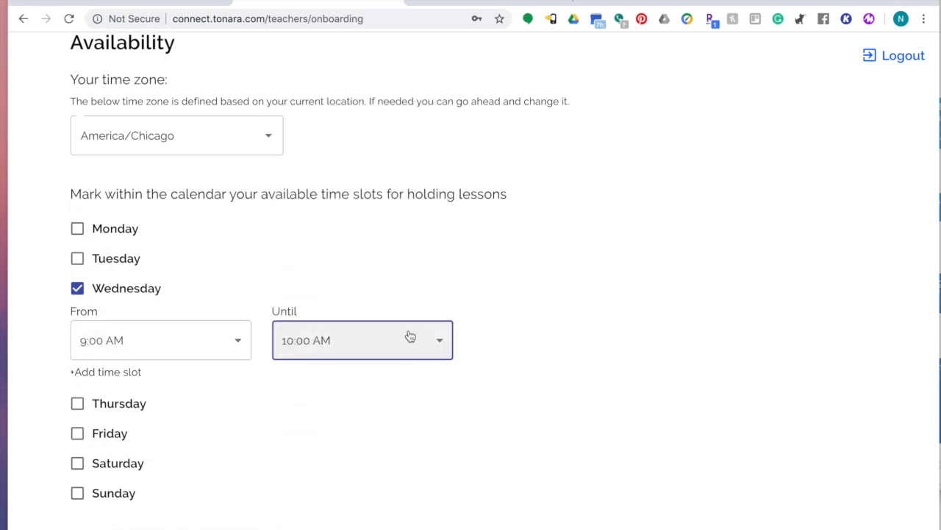
scroll(587, 406, "down", 2)
left_click(554, 500)
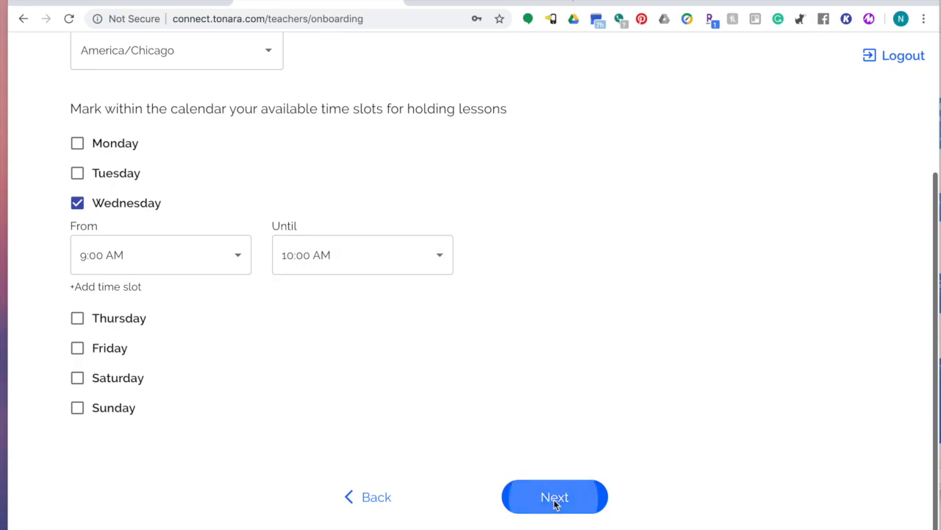
scroll(542, 103, "up", 2)
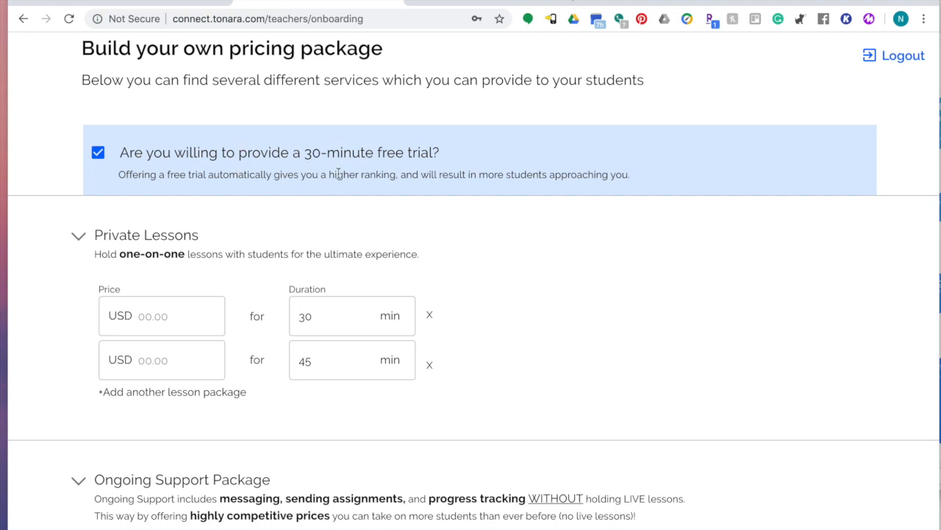
scroll(486, 342, "down", 3)
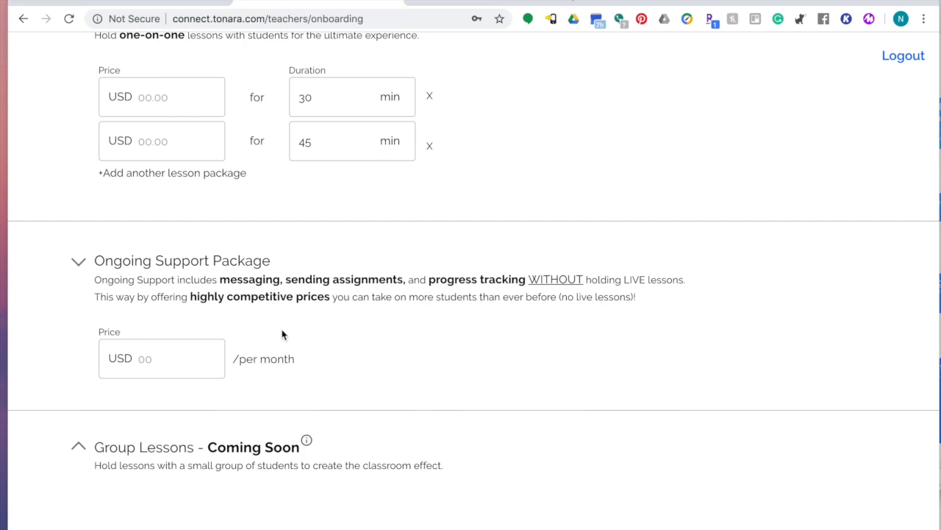
scroll(329, 371, "down", 2)
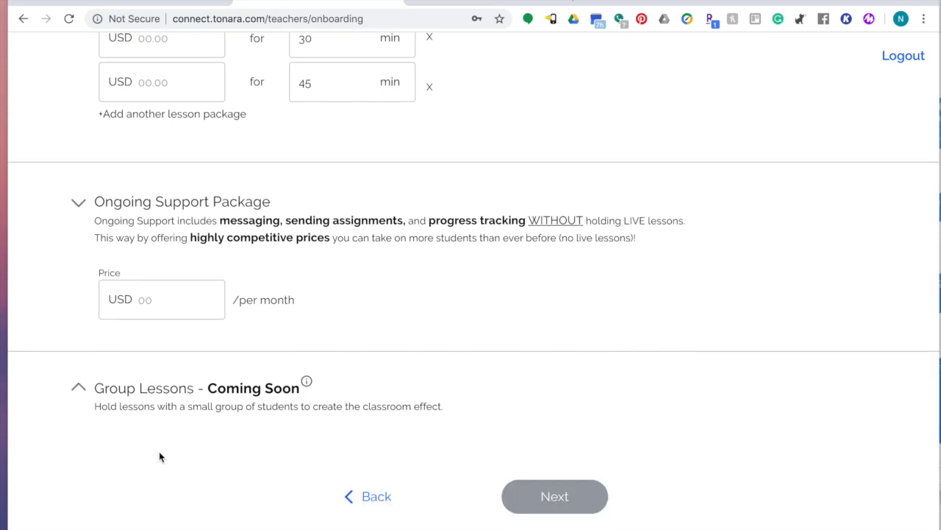
scroll(346, 364, "up", 5)
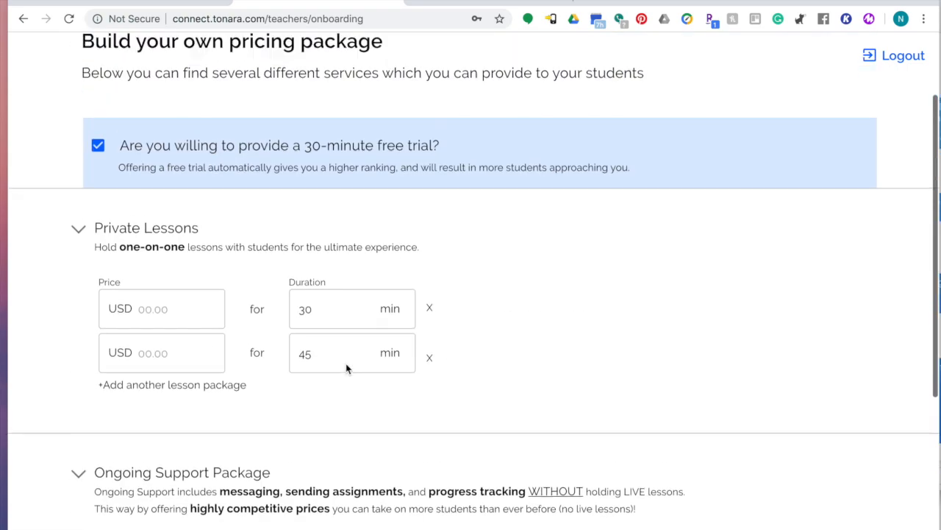
scroll(269, 335, "down", 1)
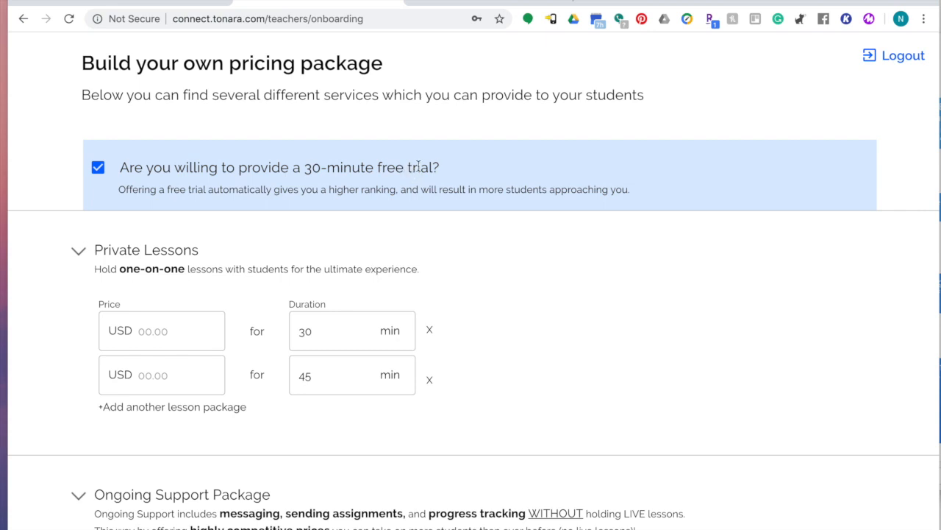
scroll(446, 169, "up", 3)
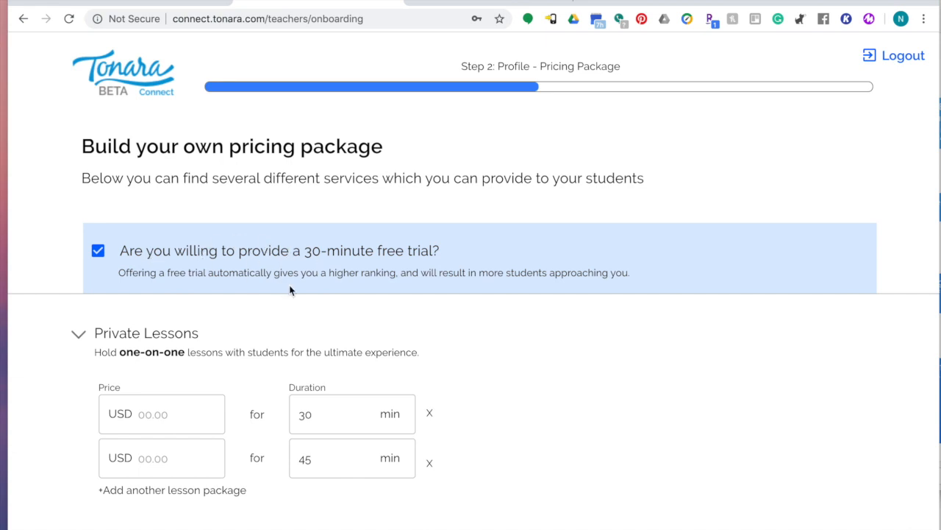
scroll(290, 290, "down", 1)
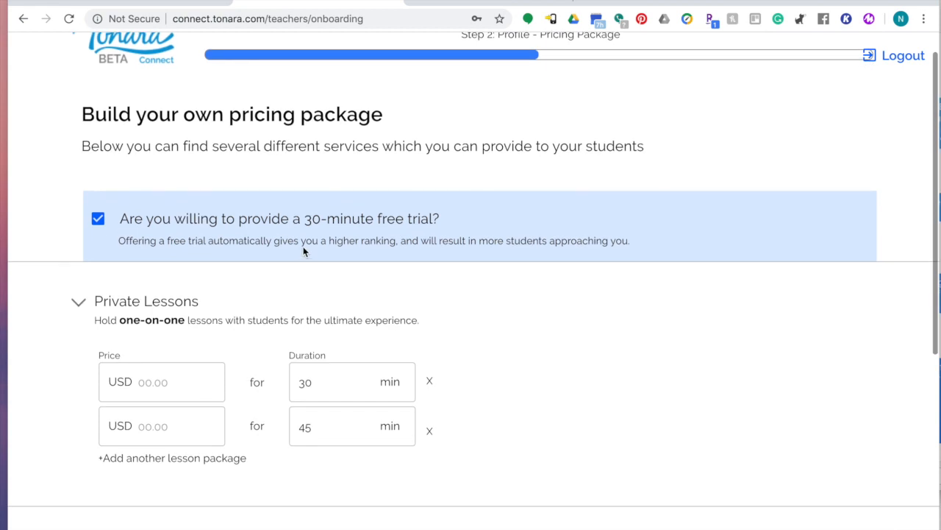
Price the 30-minute private lesson at USD 30.
scroll(268, 317, "down", 3)
left_click(144, 276)
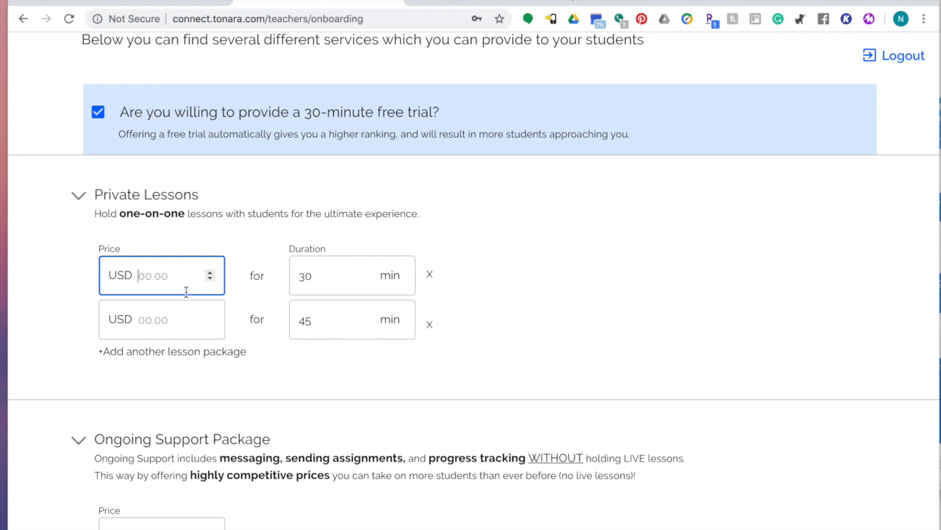
type("30")
Delete the empty and 45-minute package rows and save the pricing.
left_click(200, 351)
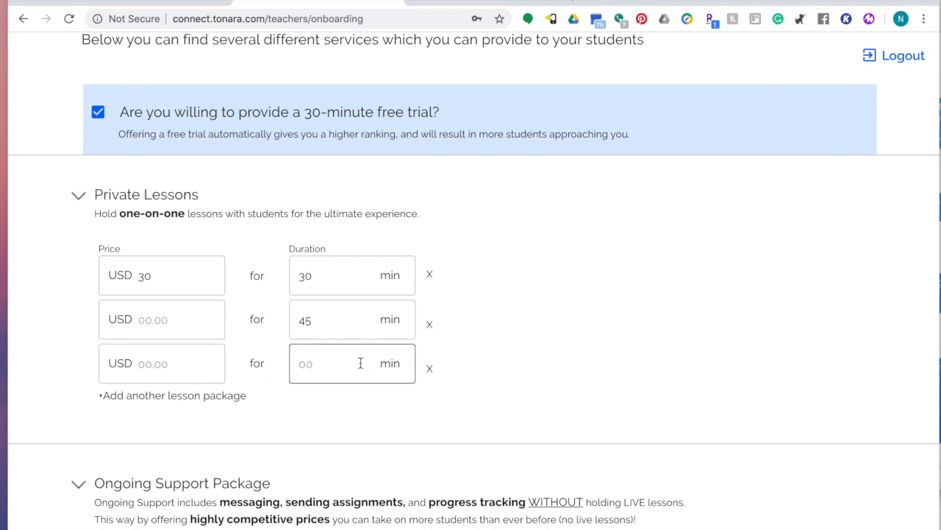
left_click(431, 369)
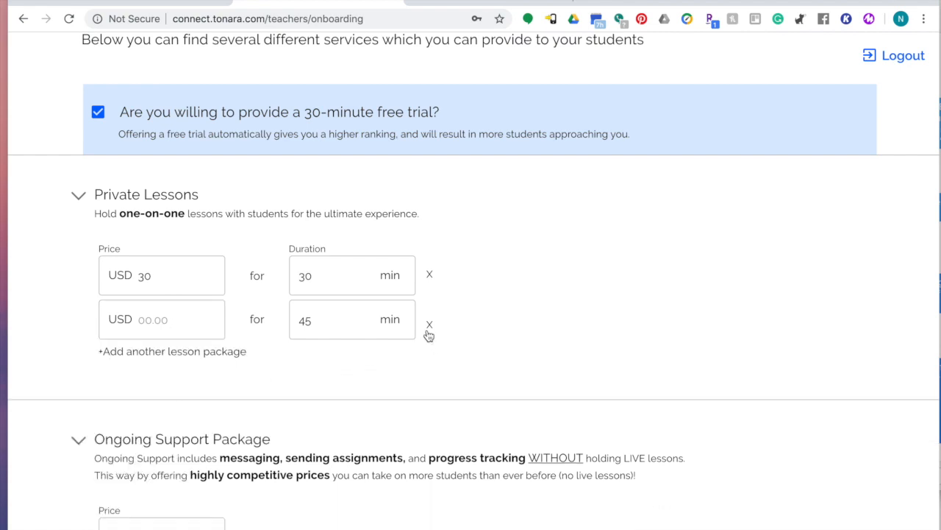
left_click(428, 329)
scroll(381, 340, "down", 1)
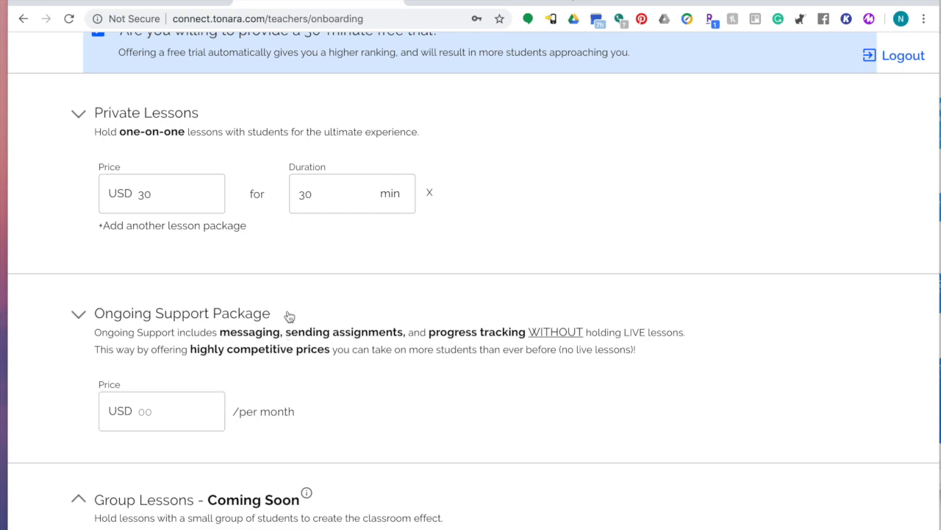
scroll(390, 309, "up", 2)
scroll(393, 309, "down", 4)
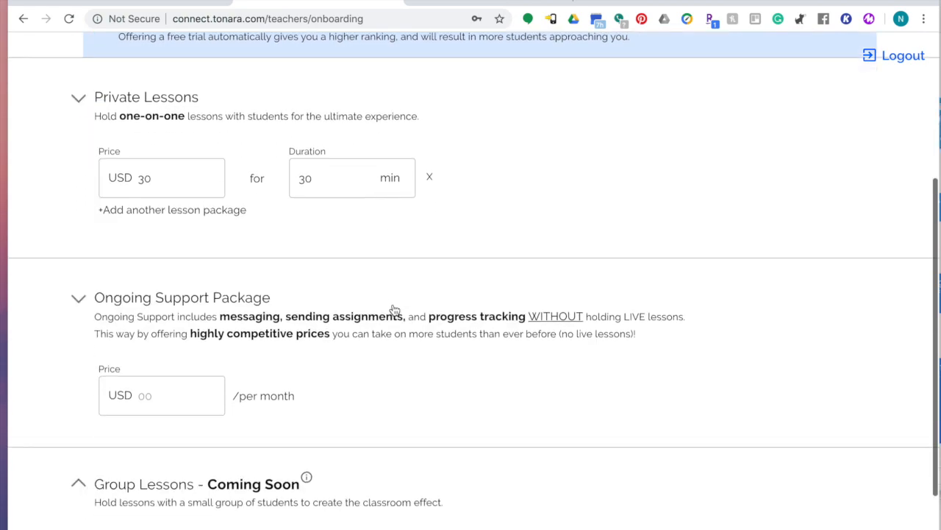
left_click(520, 487)
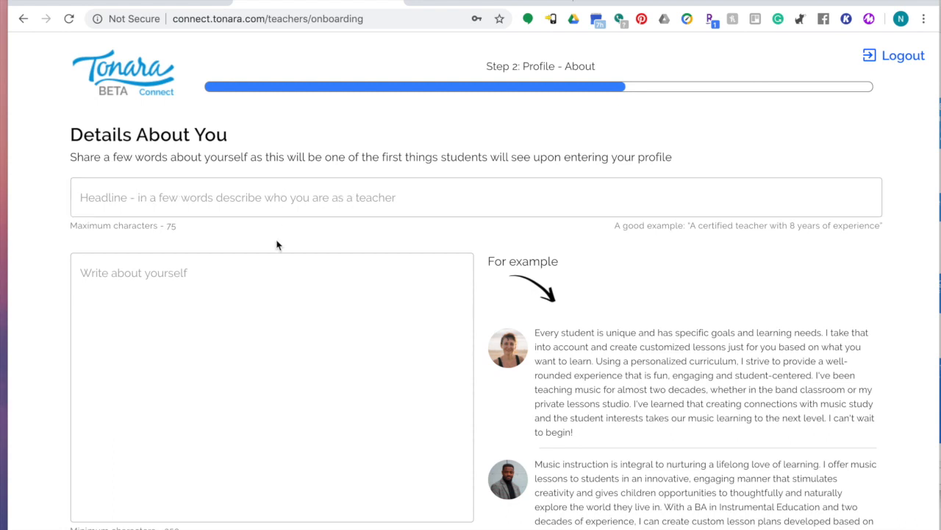
Enter the headline 'I love teaching piano!' and place the cursor in the about-yourself bio box.
scroll(275, 243, "down", 2)
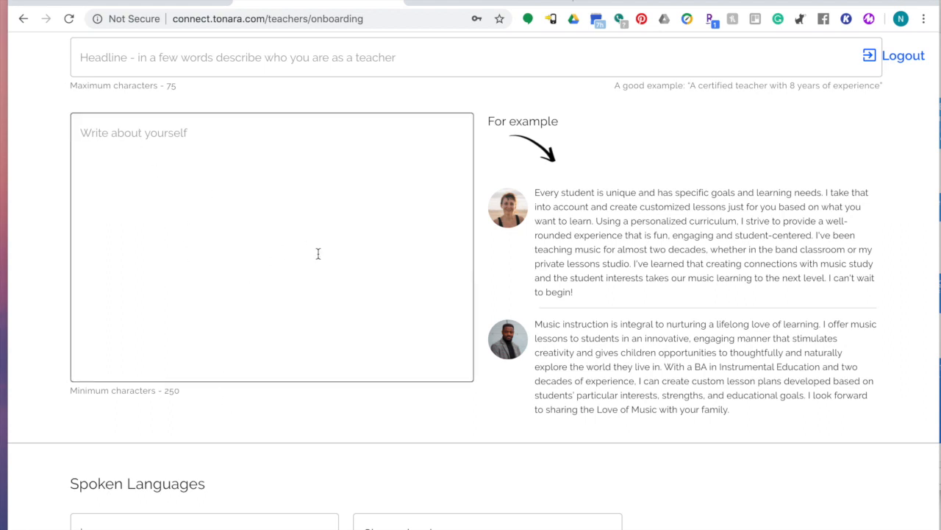
scroll(420, 314, "up", 2)
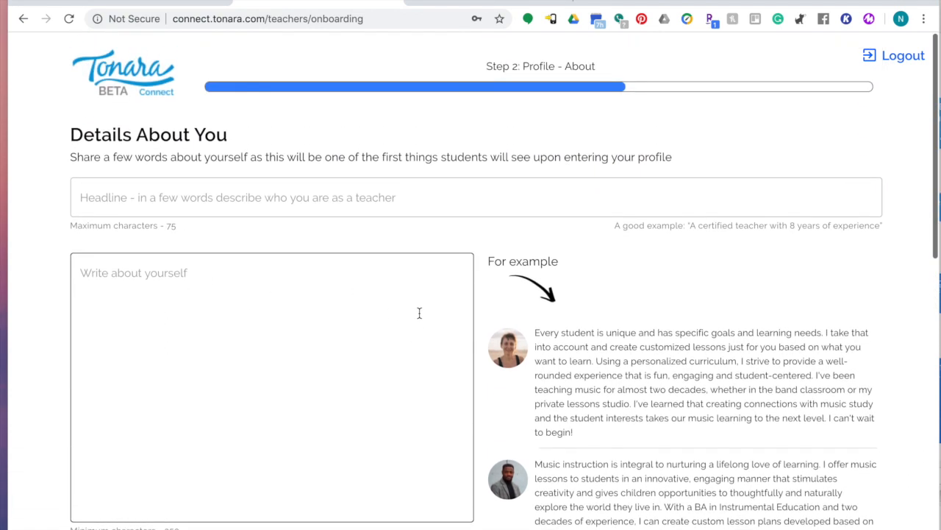
scroll(407, 235, "down", 5)
scroll(408, 235, "up", 5)
left_click(270, 189)
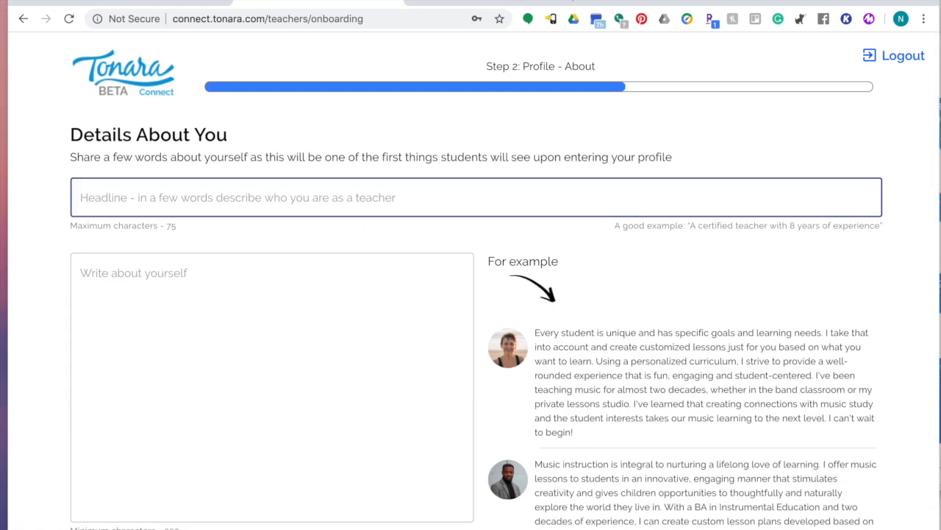
type("I love teaching ")
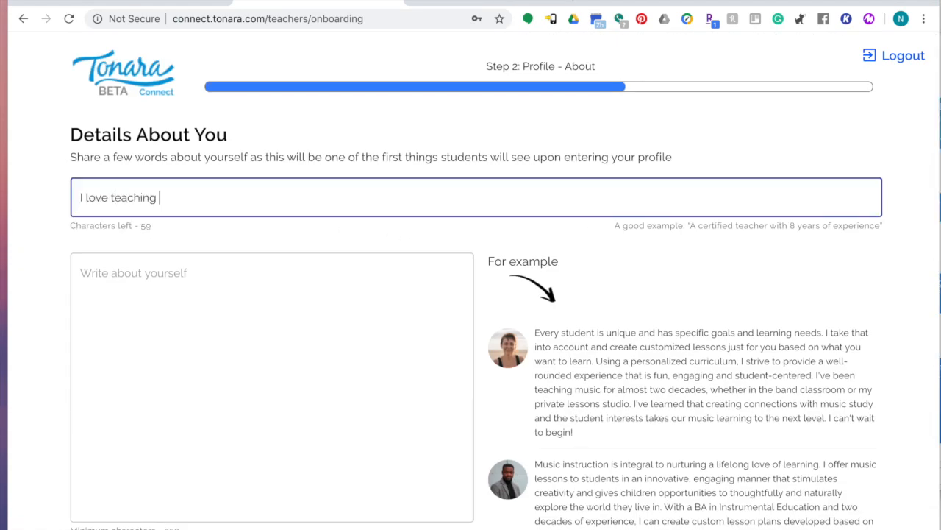
type("piano!")
left_click(160, 315)
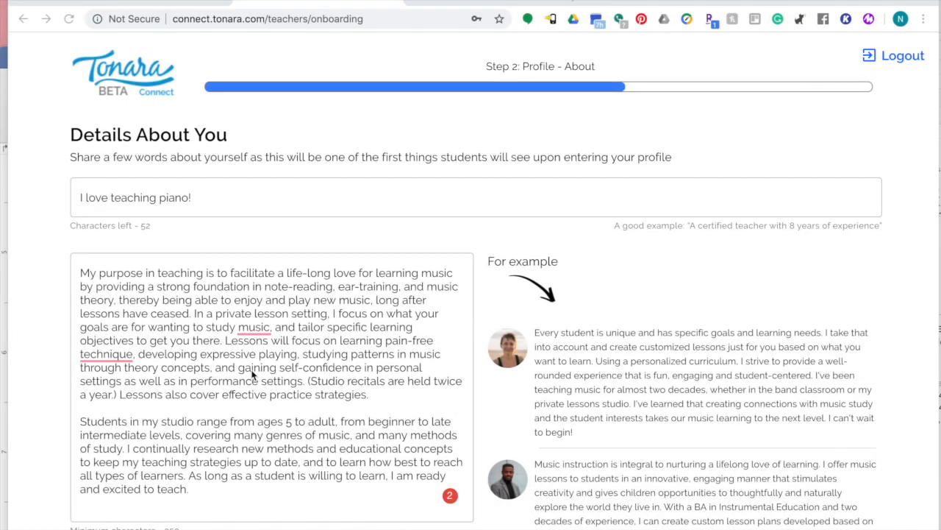
Add English at Native level as a spoken language.
scroll(295, 367, "down", 6)
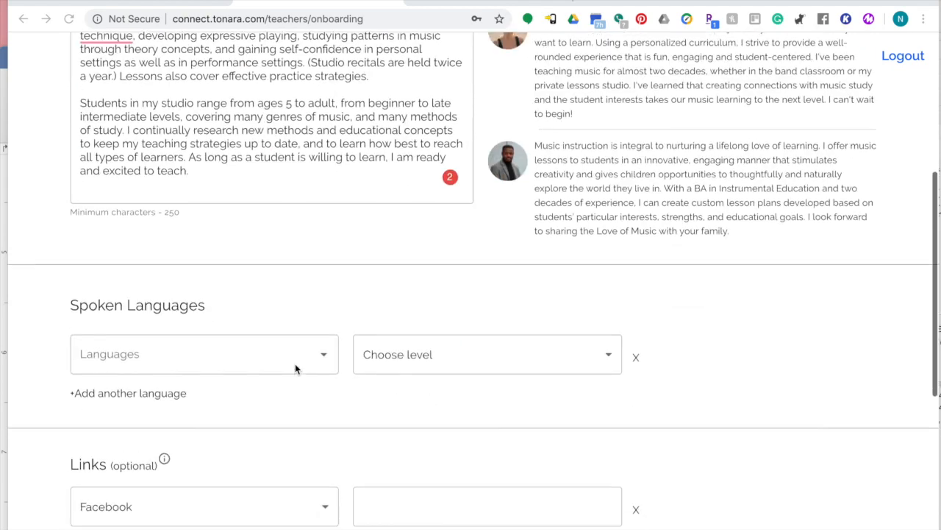
left_click(316, 238)
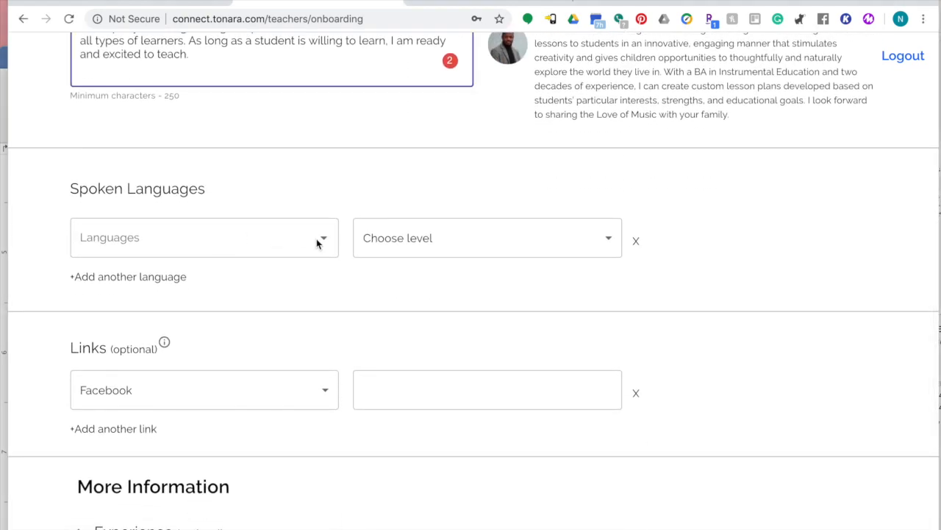
left_click(275, 239)
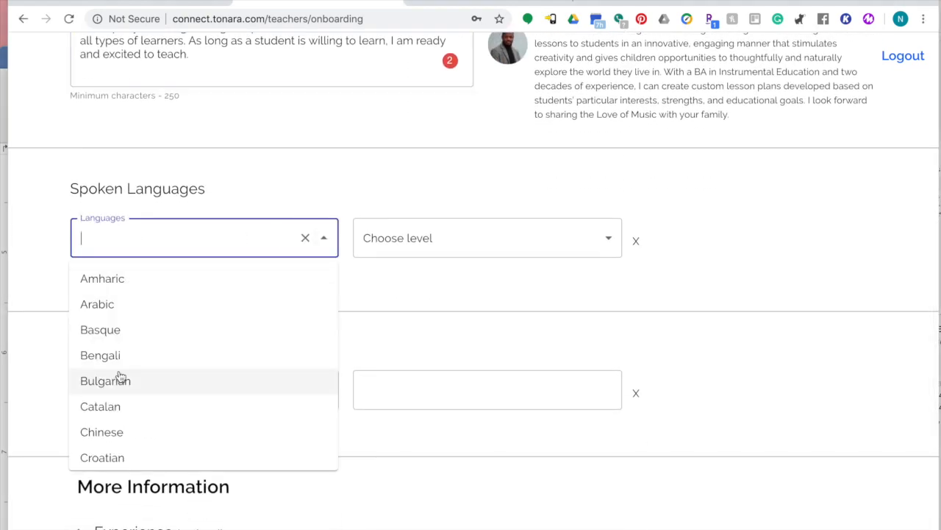
type("English")
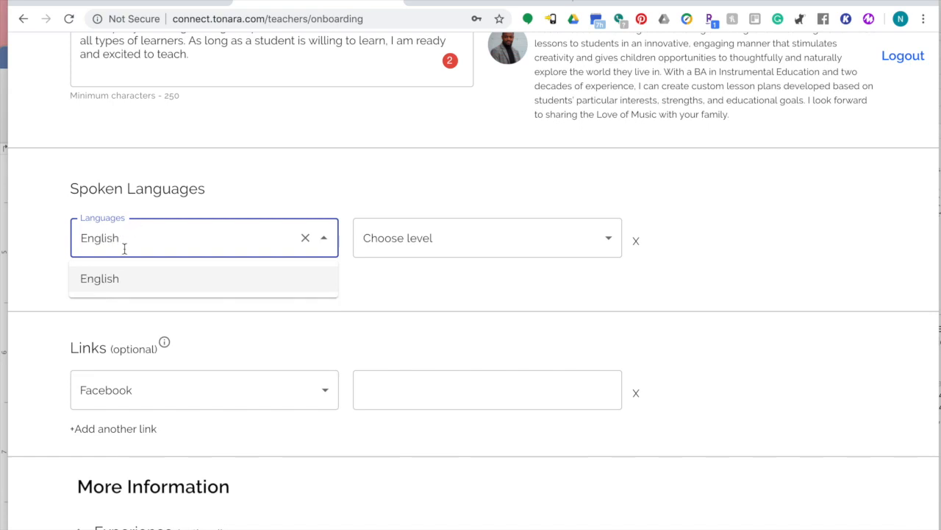
left_click(101, 279)
left_click(463, 238)
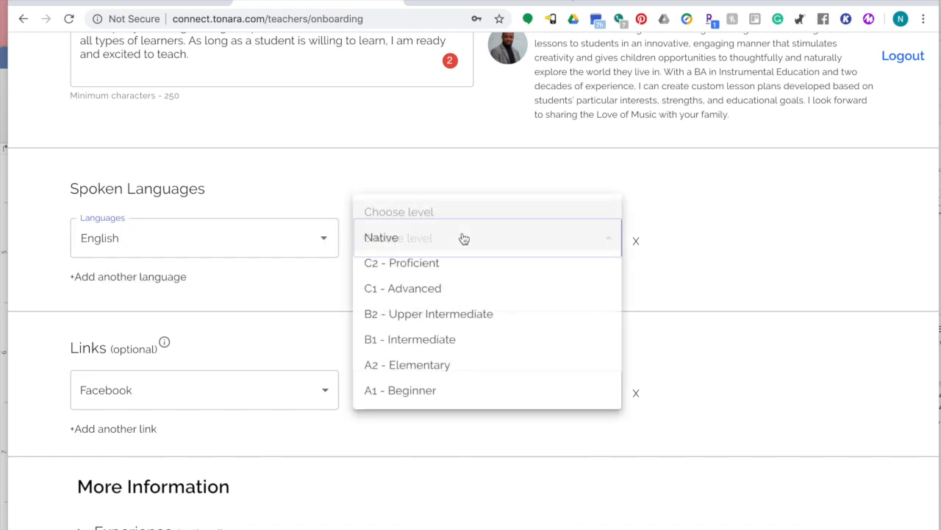
left_click(405, 248)
Add a Private Website link with the teacher's music website URL.
left_click(139, 396)
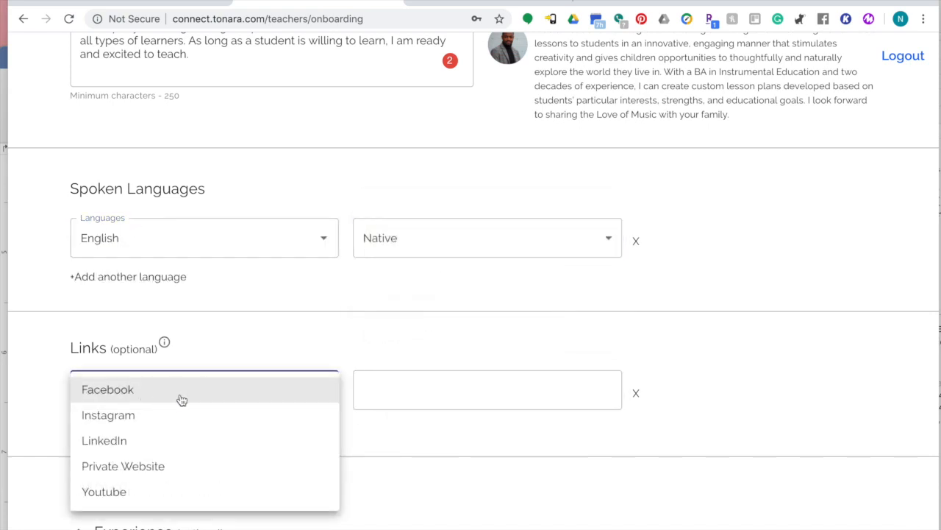
left_click(165, 467)
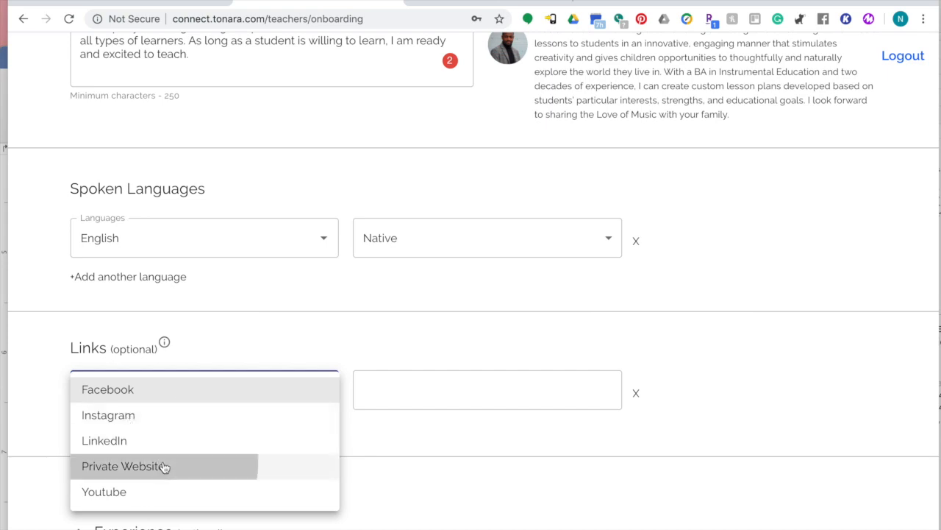
left_click(442, 379)
type("www.nicoledouglas")
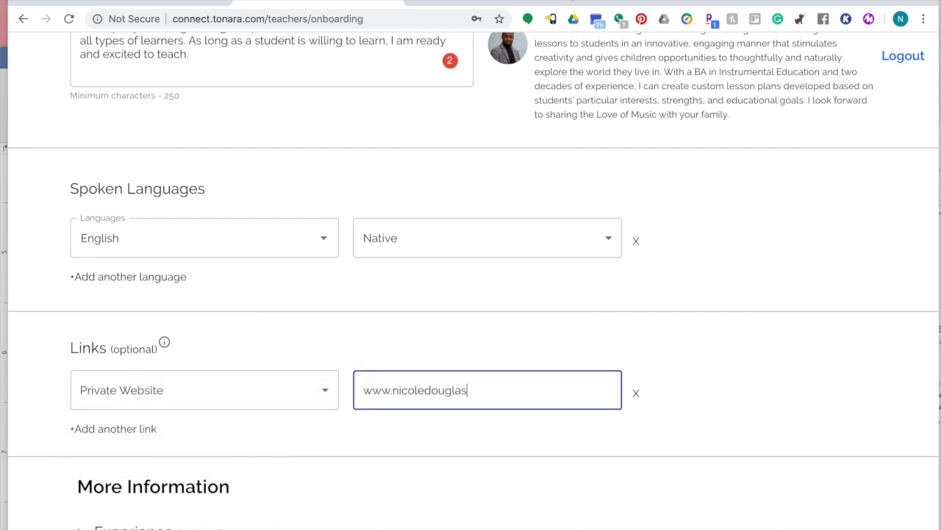
type("music.com")
left_click(501, 436)
scroll(502, 440, "down", 3)
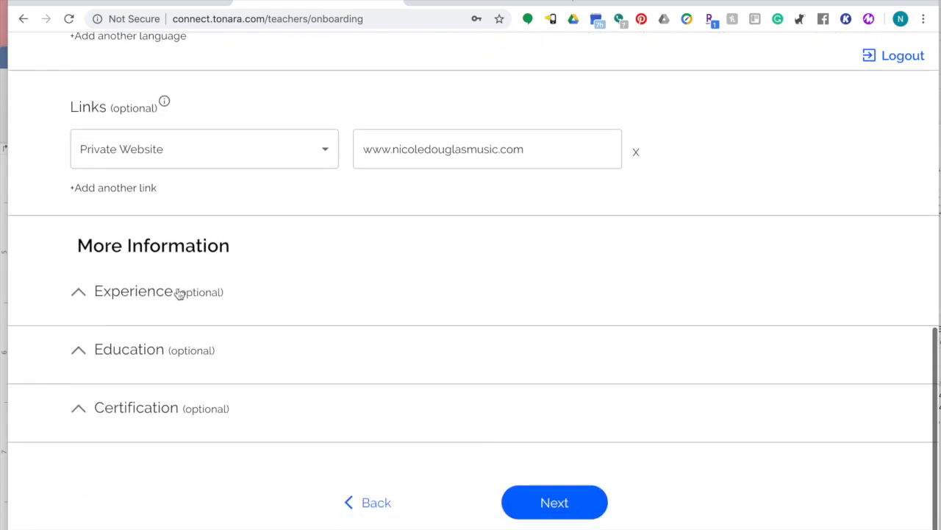
Expand the optional Experience, Education and Certification sections, then save the details step.
left_click(132, 293)
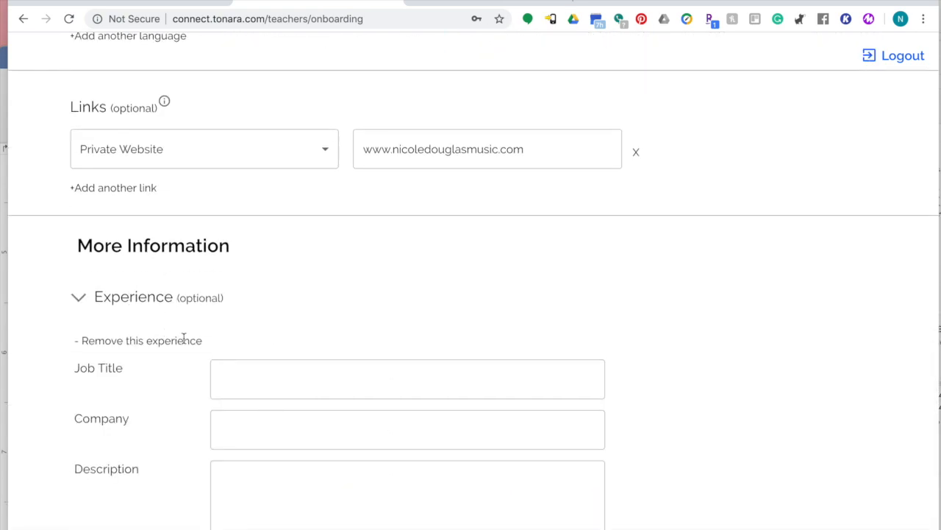
scroll(183, 340, "down", 1)
scroll(191, 368, "down", 4)
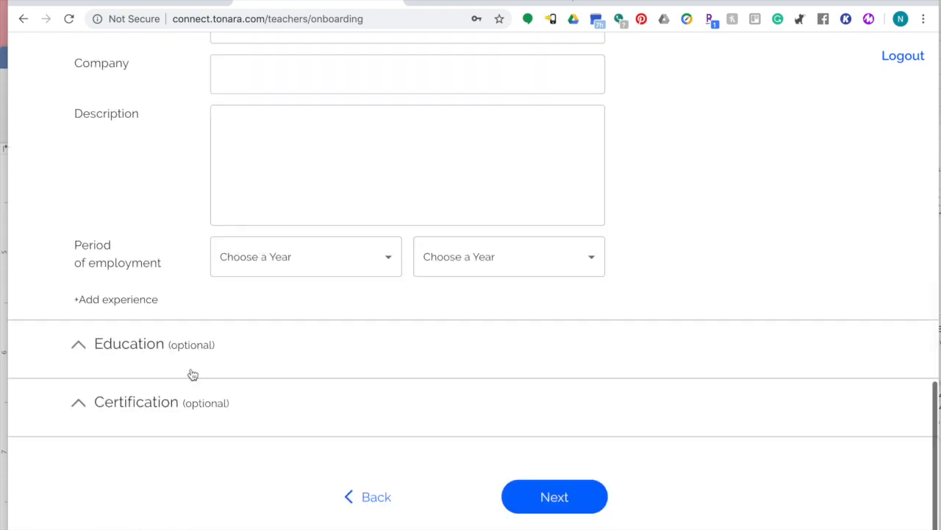
left_click(158, 343)
scroll(203, 396, "down", 1)
scroll(204, 394, "down", 4)
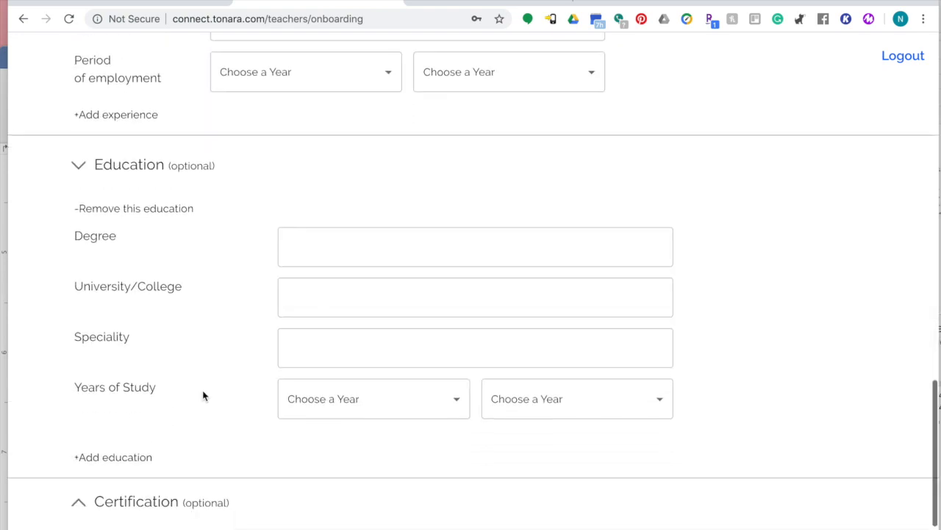
left_click(154, 401)
scroll(291, 383, "down", 4)
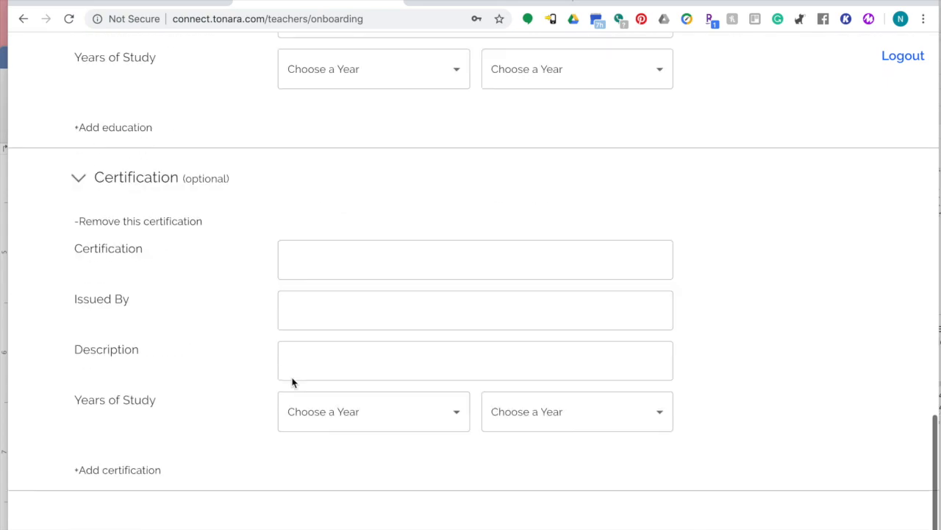
left_click(568, 498)
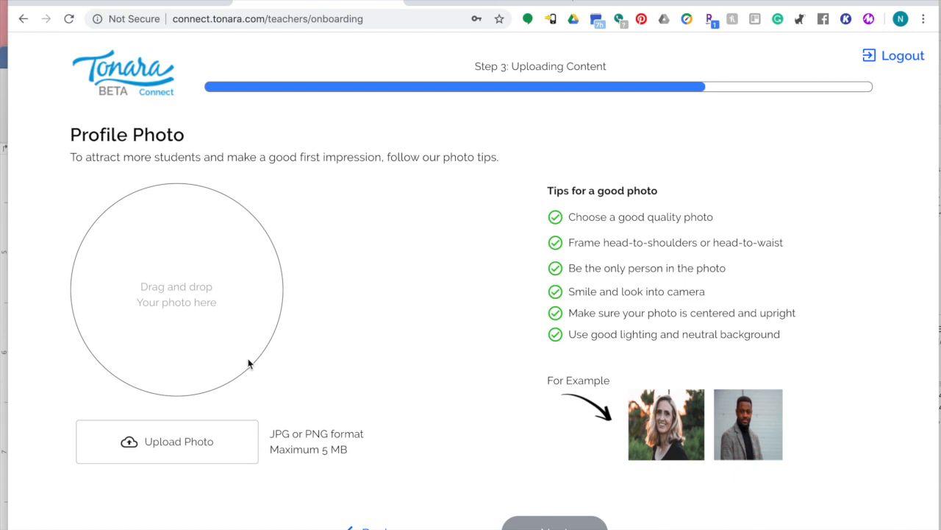
Upload a headshot cropped around the face as the profile photo and save it.
scroll(419, 374, "down", 1)
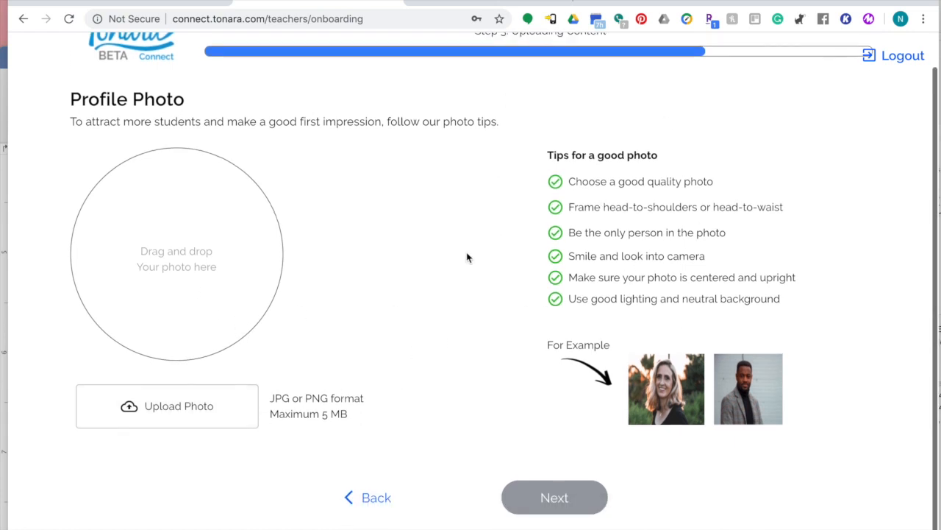
scroll(466, 257, "up", 1)
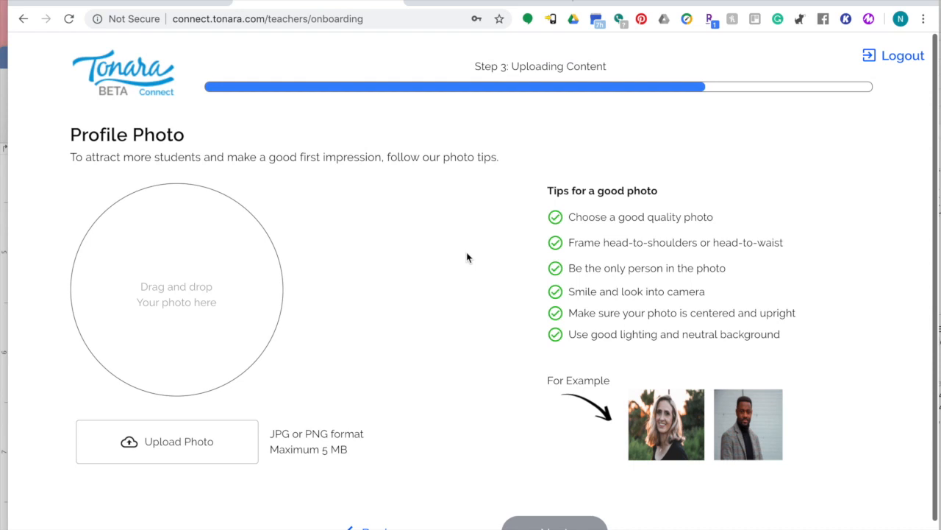
left_click(191, 447)
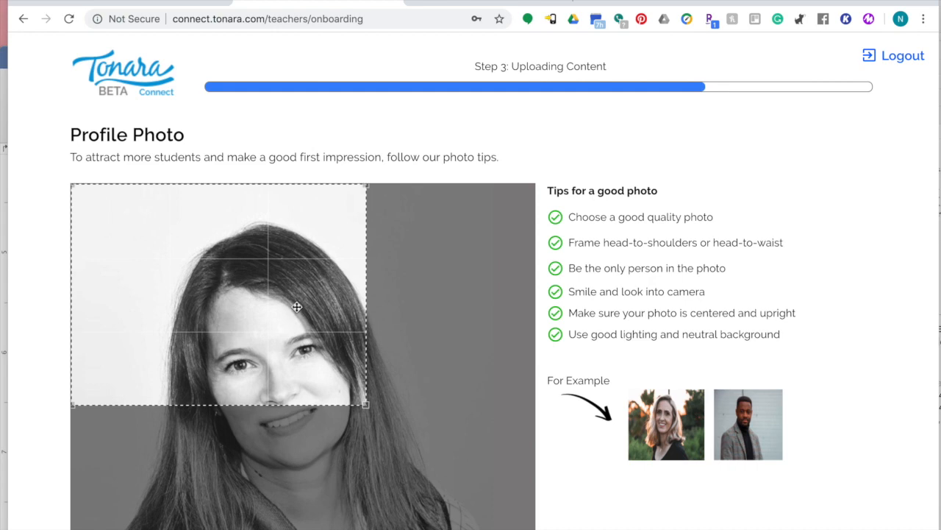
left_click_drag(301, 318, 320, 371)
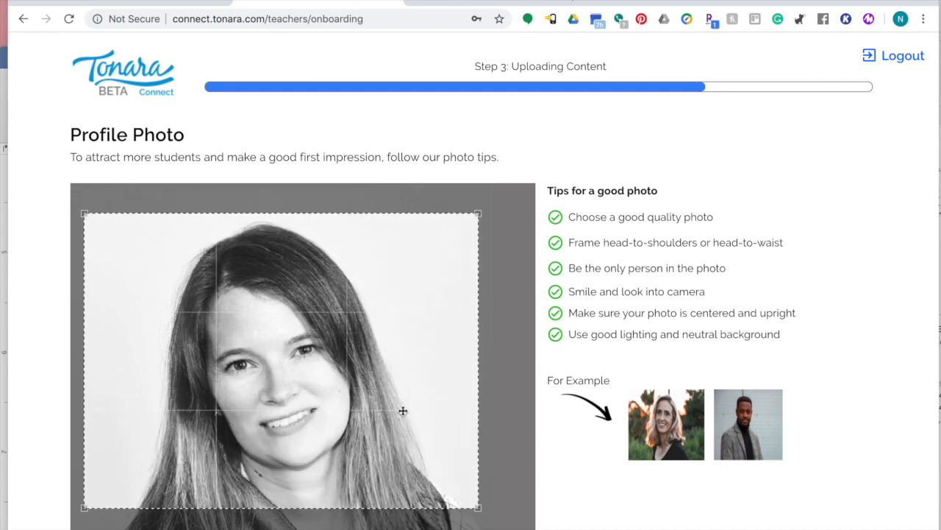
scroll(537, 173, "down", 4)
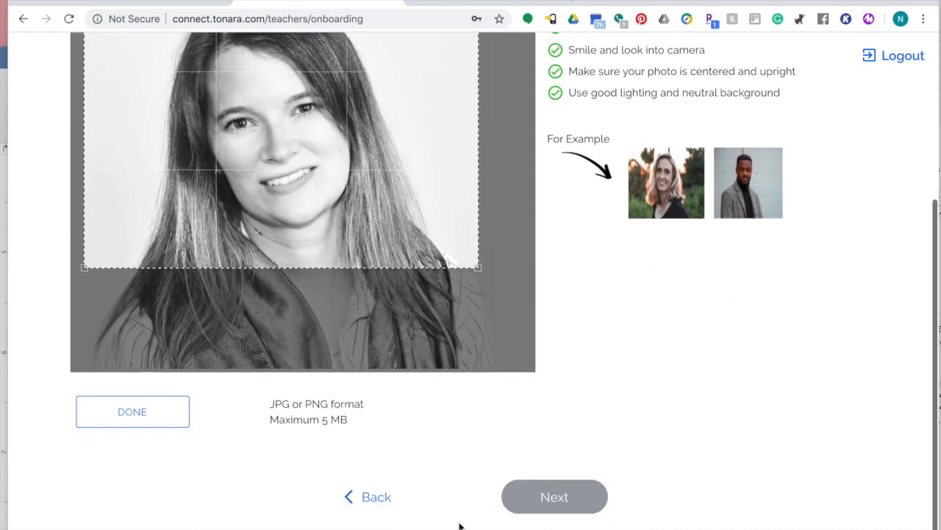
left_click(140, 414)
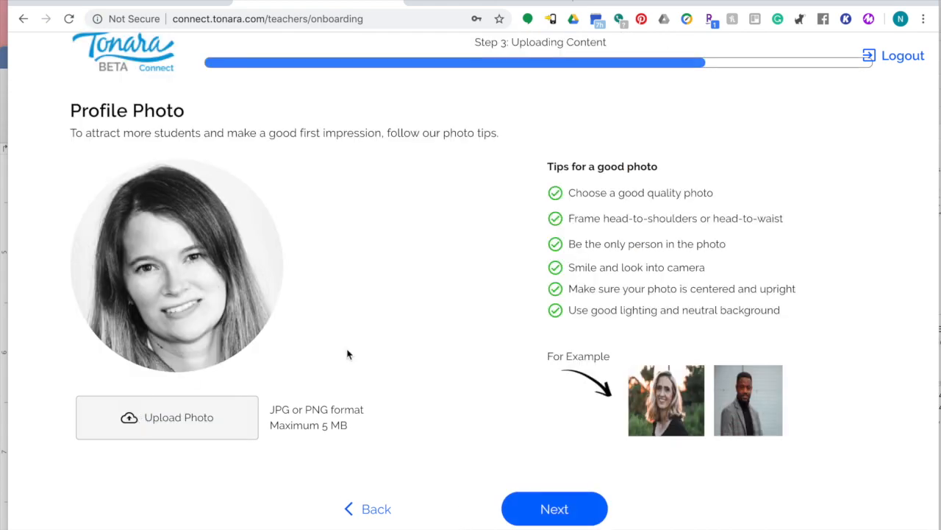
left_click(547, 513)
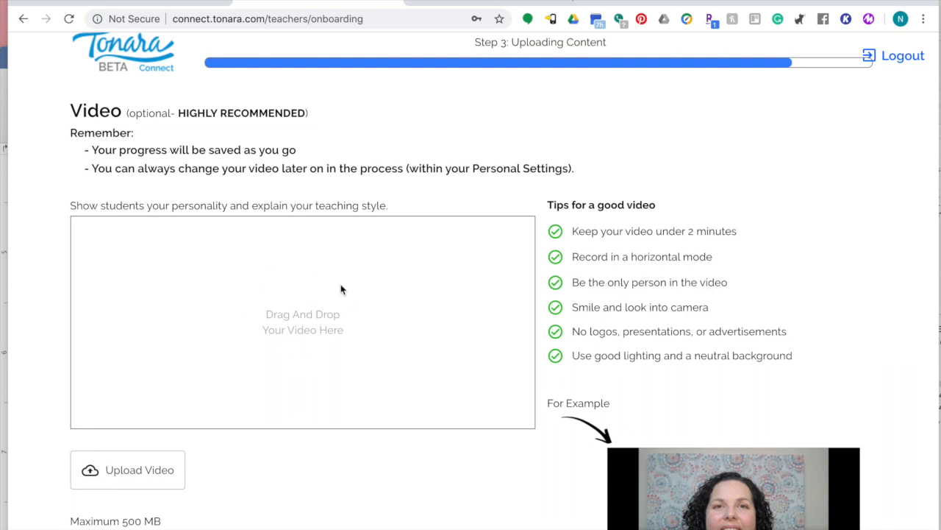
Submit the teacher profile for approval with no video uploaded and the YouTube link left empty.
scroll(350, 313, "down", 2)
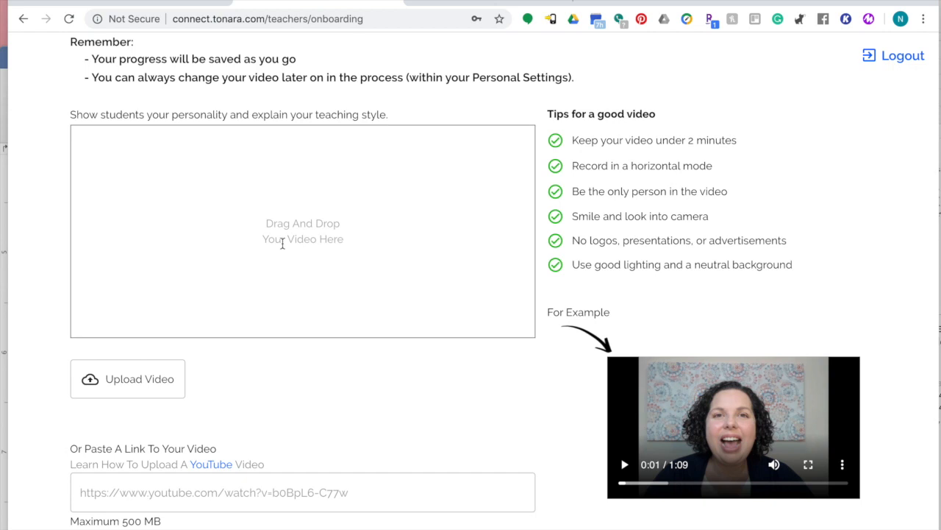
scroll(282, 243, "up", 2)
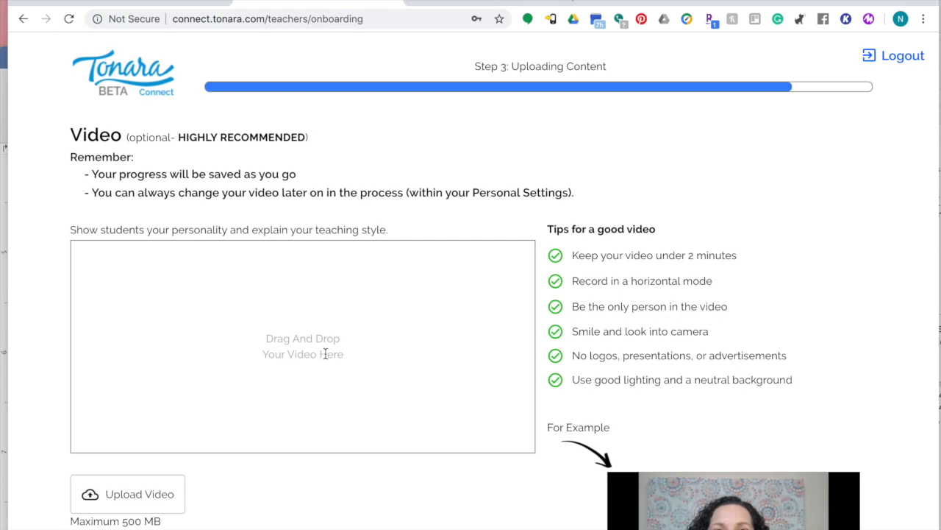
scroll(397, 330, "down", 3)
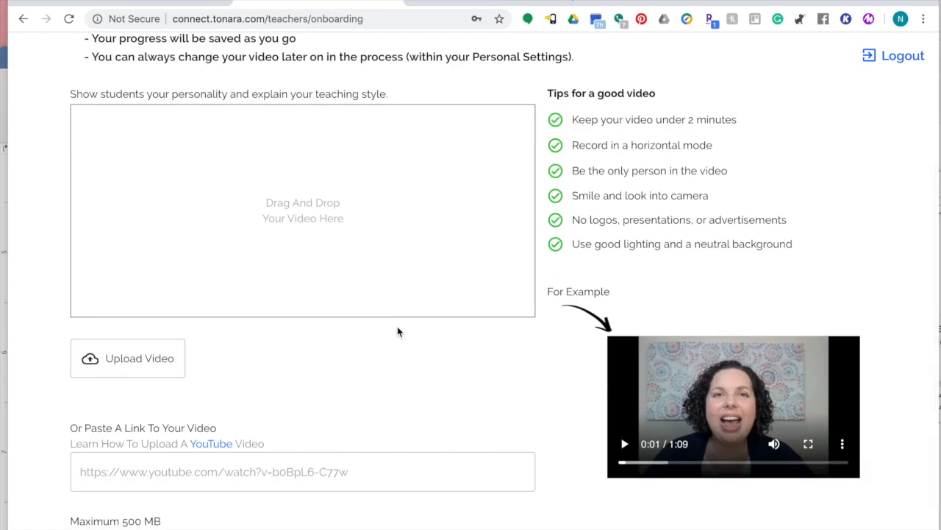
scroll(397, 330, "up", 3)
scroll(397, 330, "down", 1)
scroll(181, 456, "down", 2)
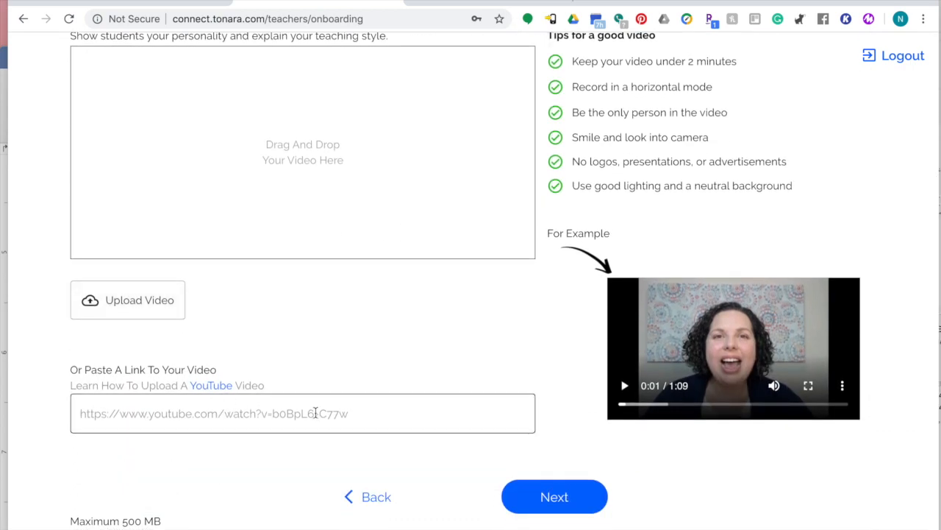
left_click(557, 498)
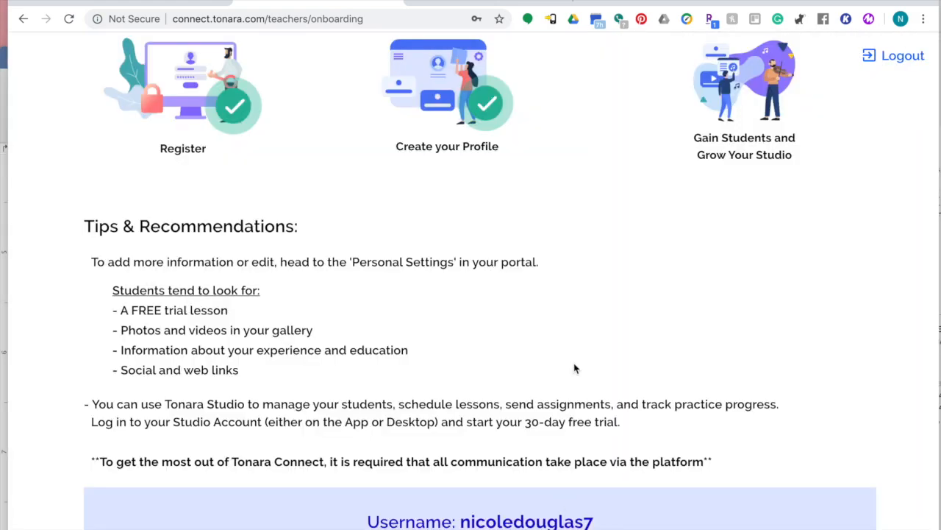
Enter the teacher portal using Access My Portal below the Username panel.
scroll(359, 205, "up", 5)
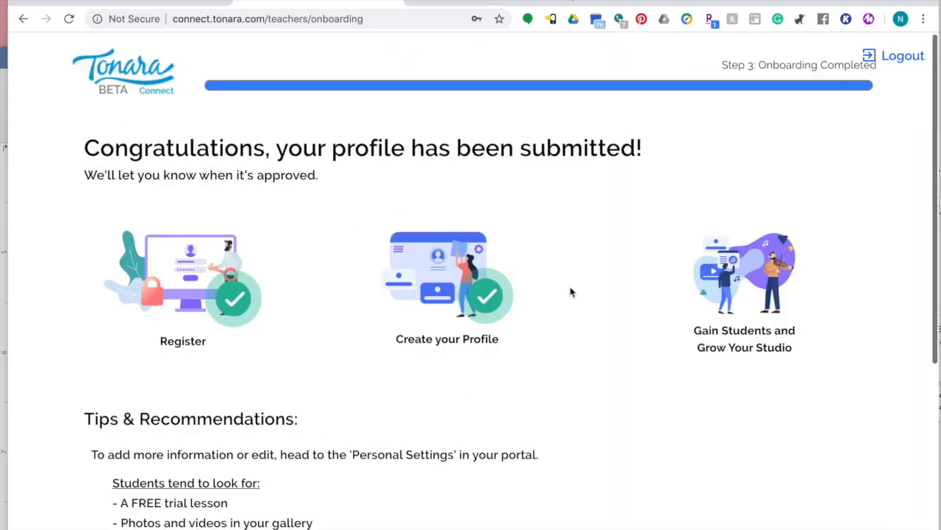
scroll(763, 287, "down", 2)
scroll(762, 287, "up", 2)
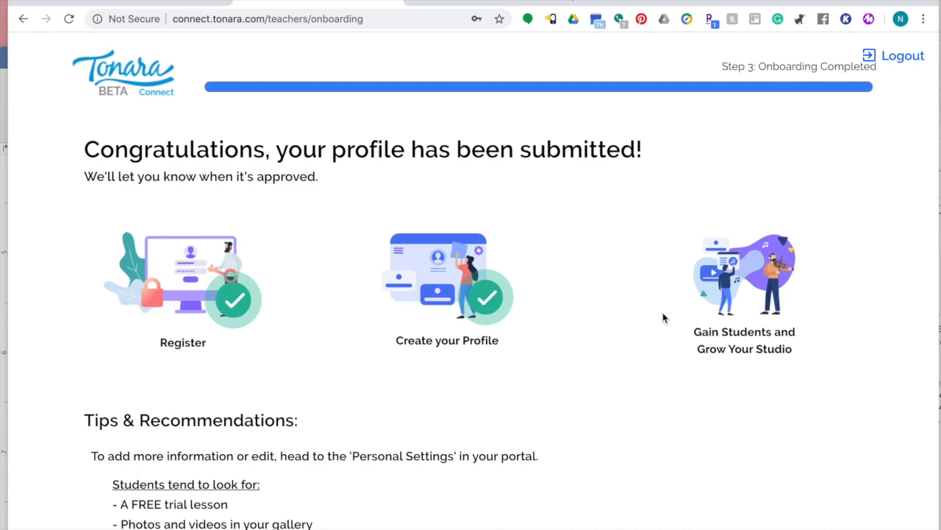
scroll(579, 254, "down", 3)
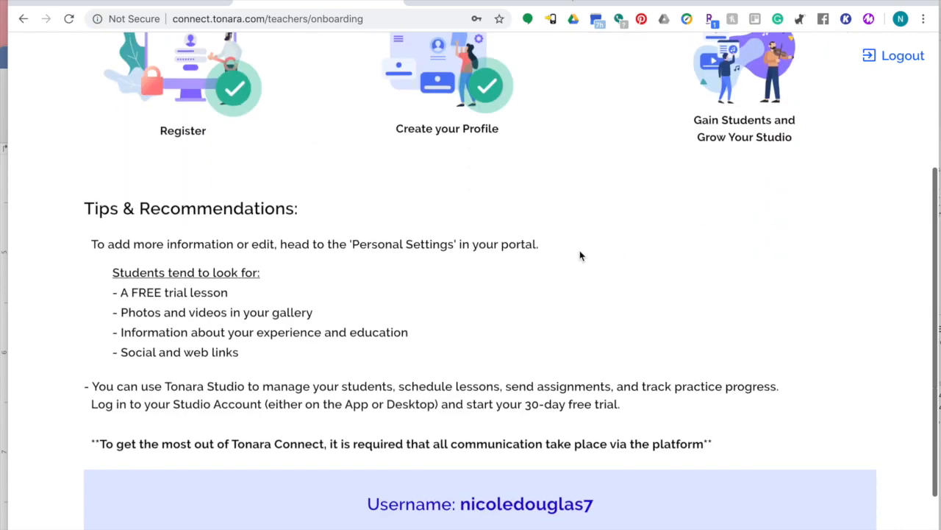
scroll(579, 255, "down", 2)
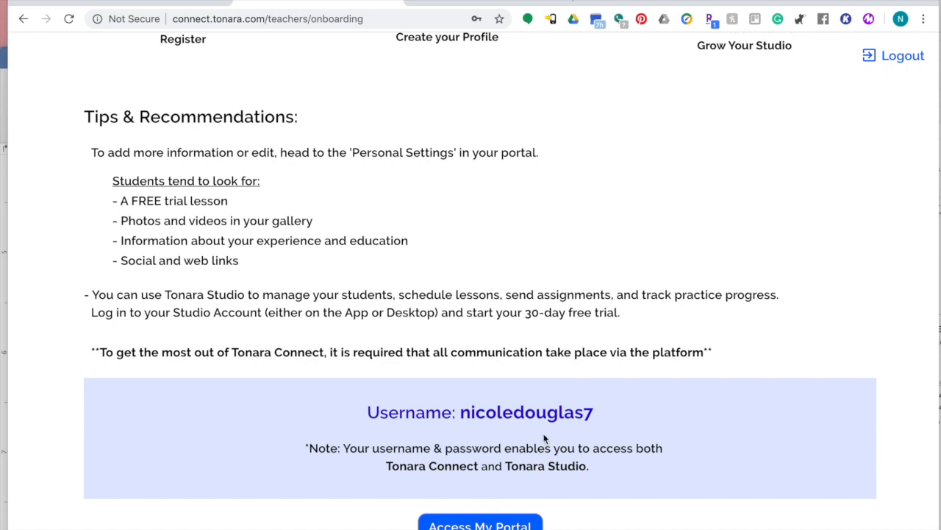
left_click(482, 525)
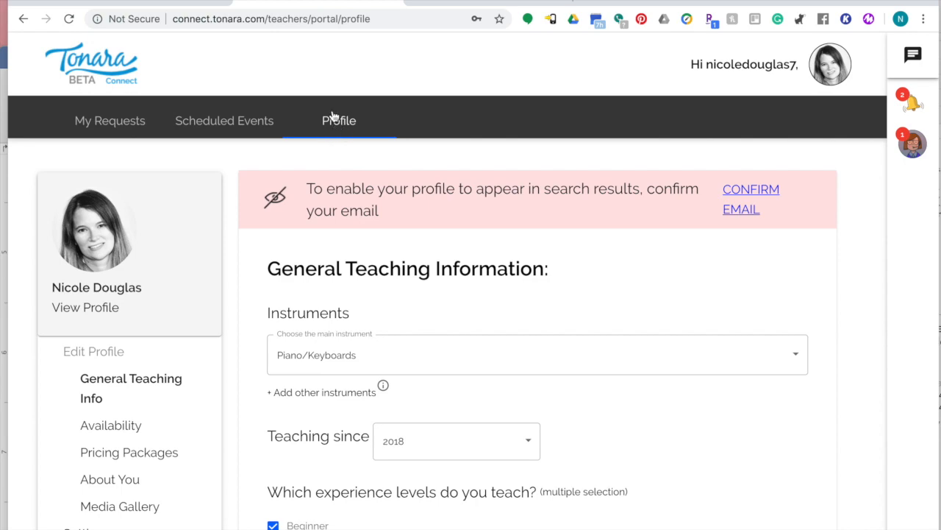
Review the Availability, Pricing Packages, About You and Media Gallery sections, ending on Settings.
scroll(367, 265, "down", 8)
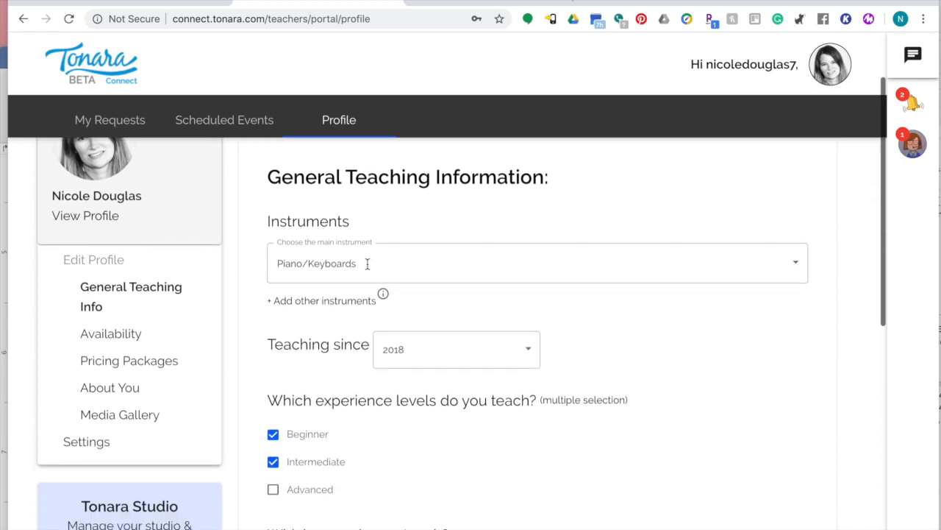
scroll(368, 265, "up", 8)
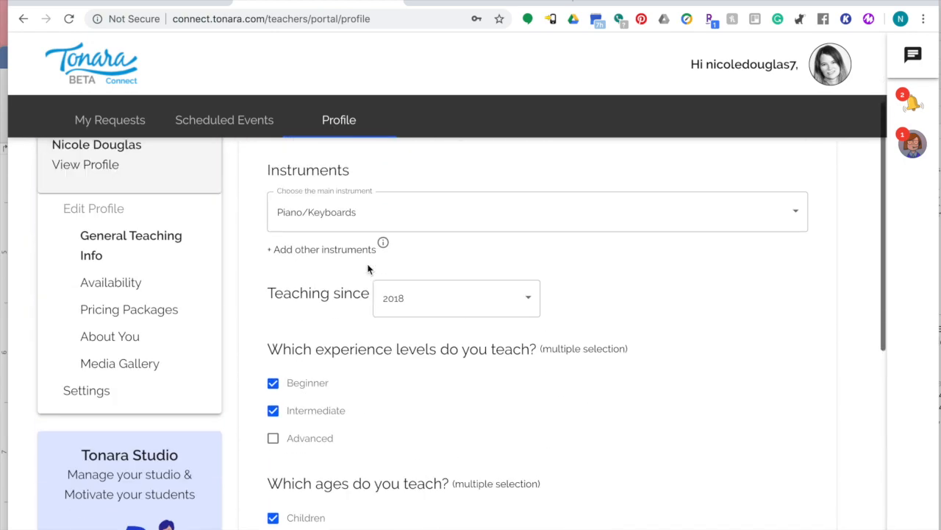
scroll(101, 338, "down", 1)
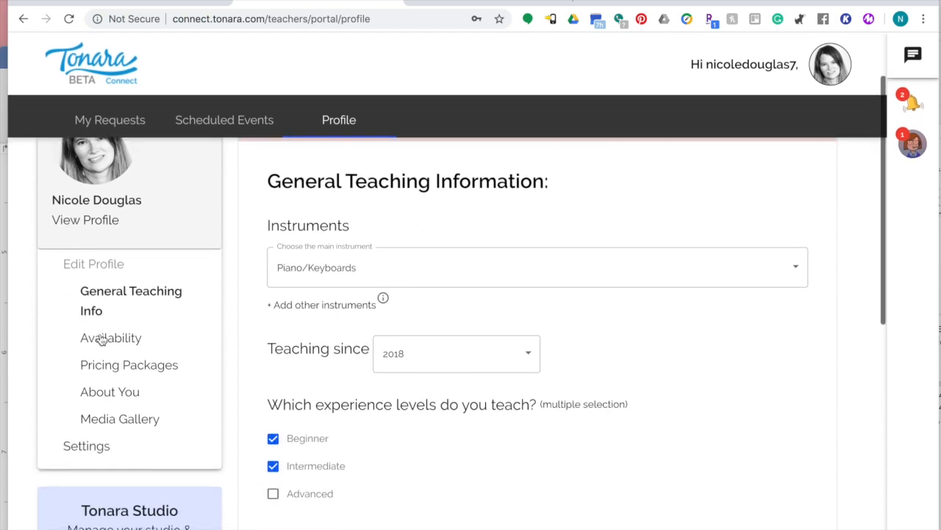
left_click(102, 339)
left_click(107, 364)
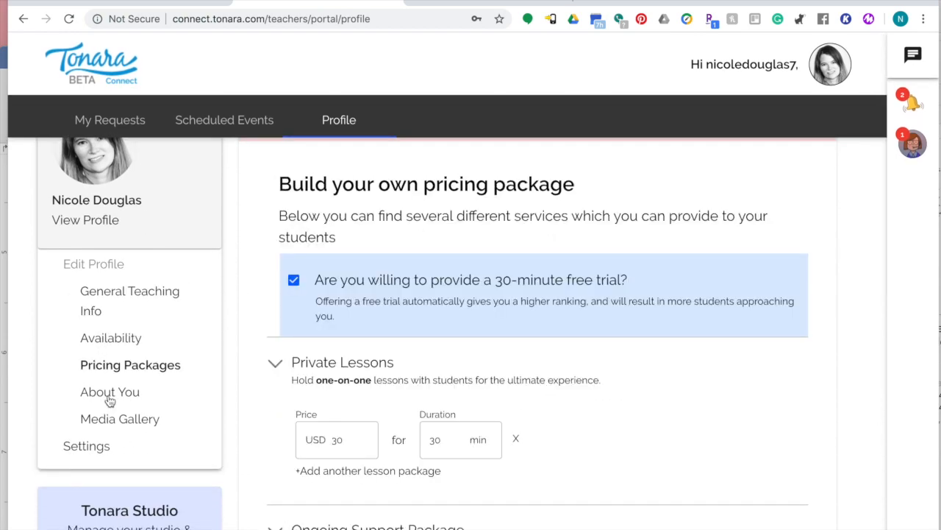
left_click(109, 398)
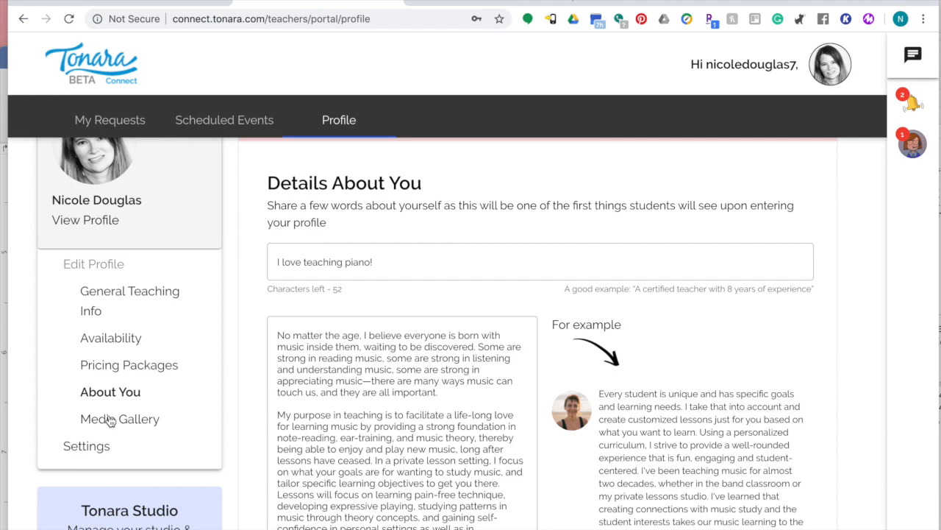
left_click(109, 420)
left_click(89, 448)
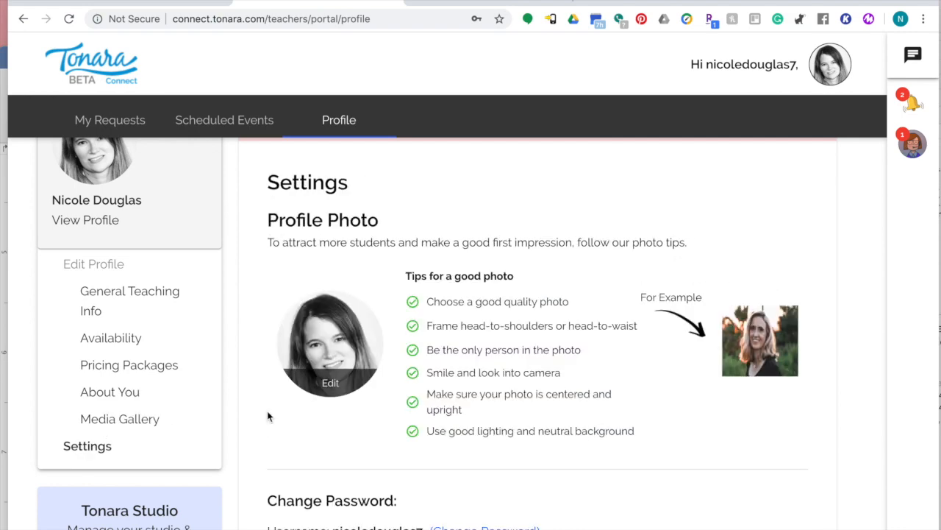
Look over Settings, then go to the portal's requests page via the account menu's Portal.
scroll(405, 399, "down", 5)
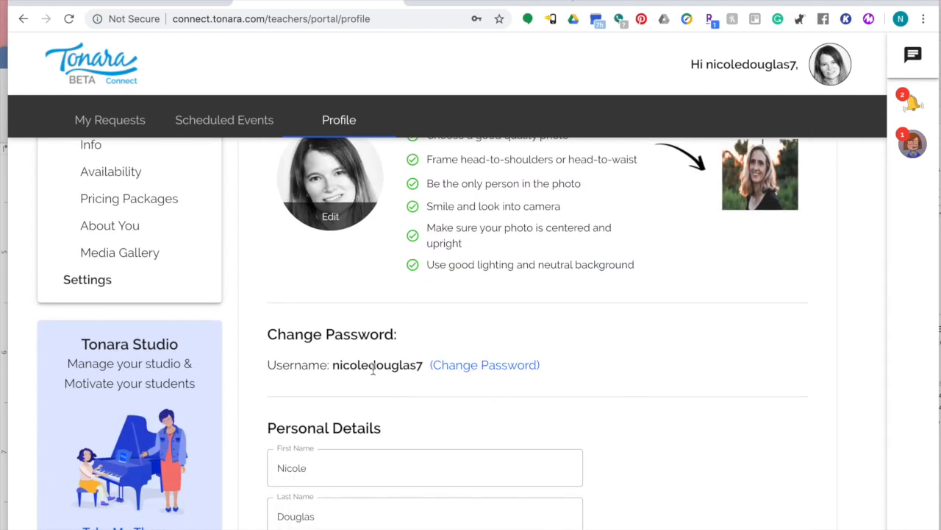
scroll(446, 390, "down", 5)
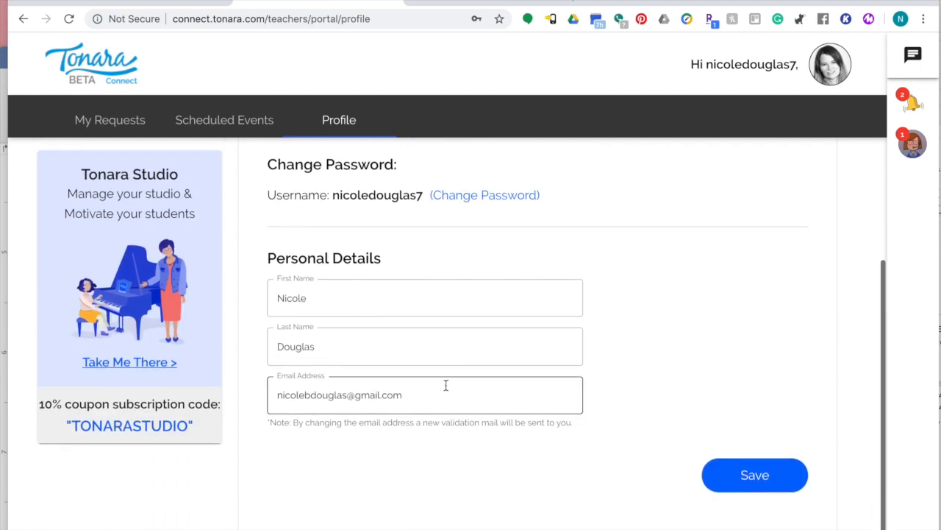
scroll(404, 282, "up", 1)
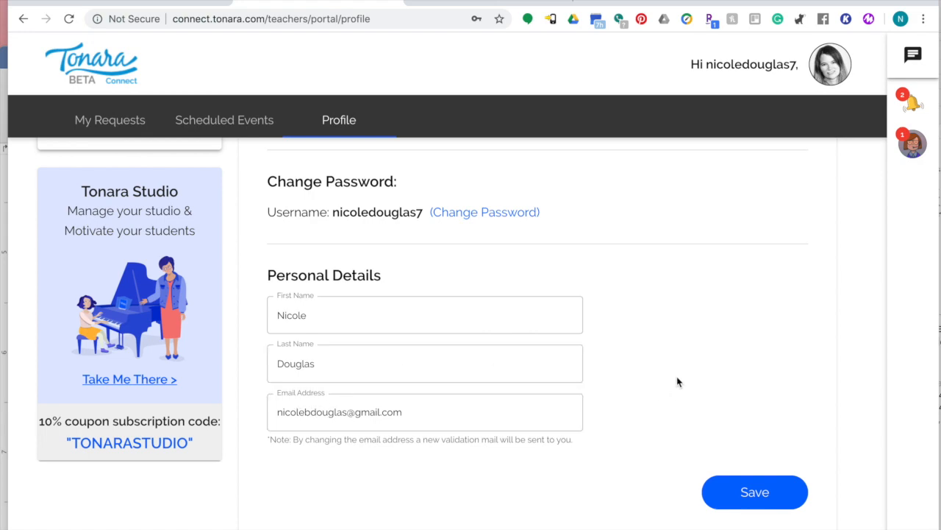
scroll(676, 379, "up", 6)
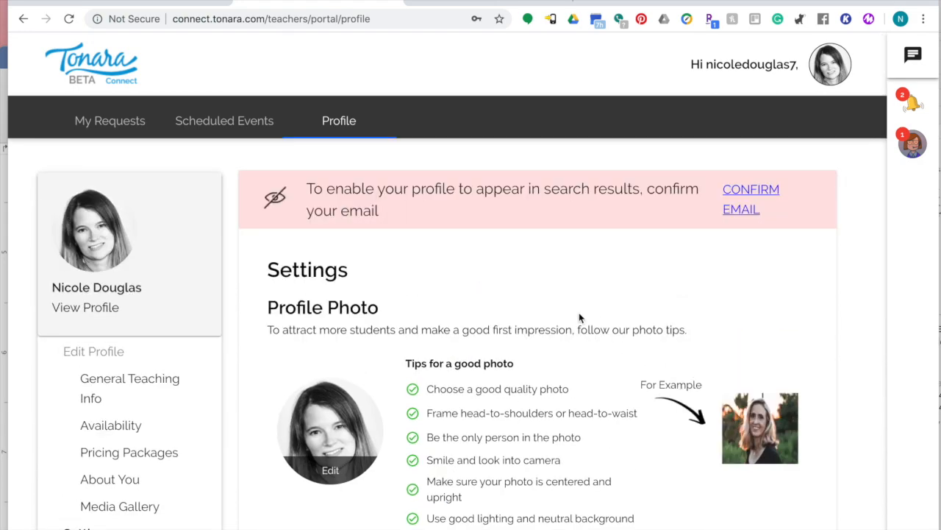
left_click(837, 69)
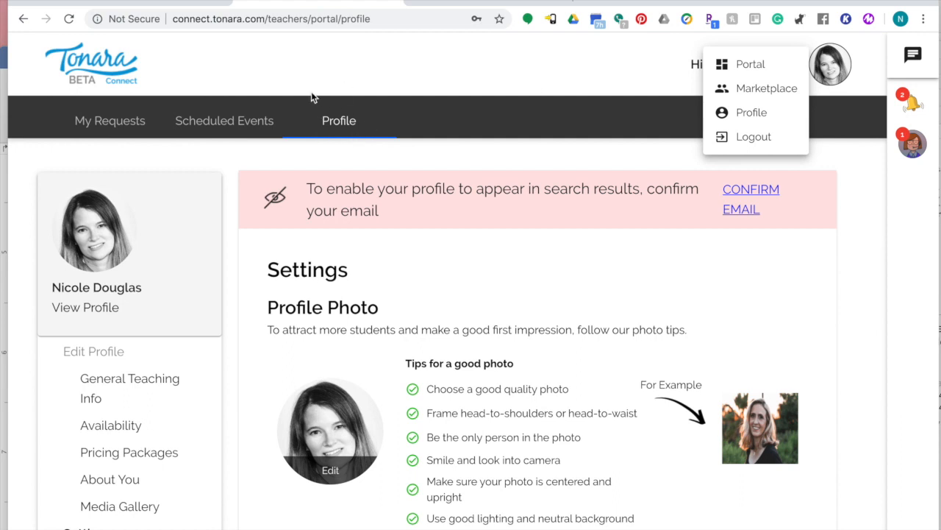
left_click(639, 53)
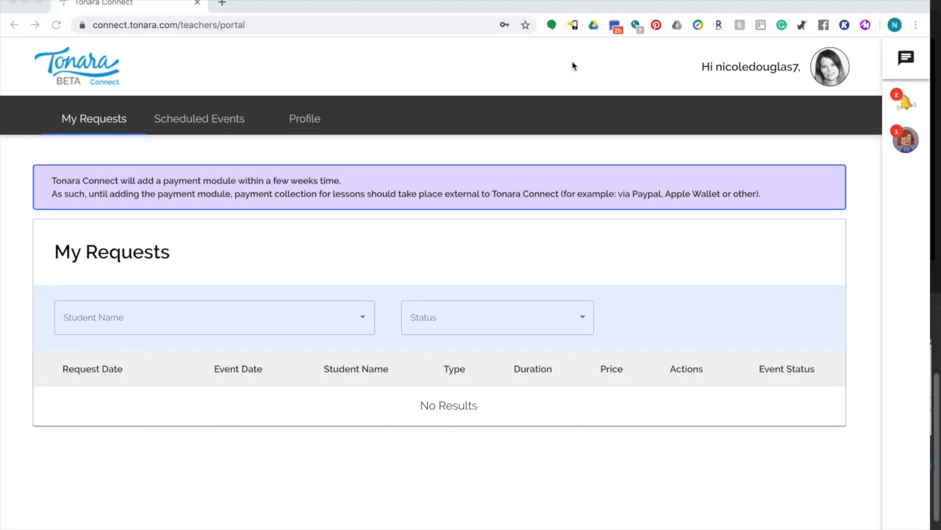
Open the teacher's public profile from the account menu.
left_click(837, 71)
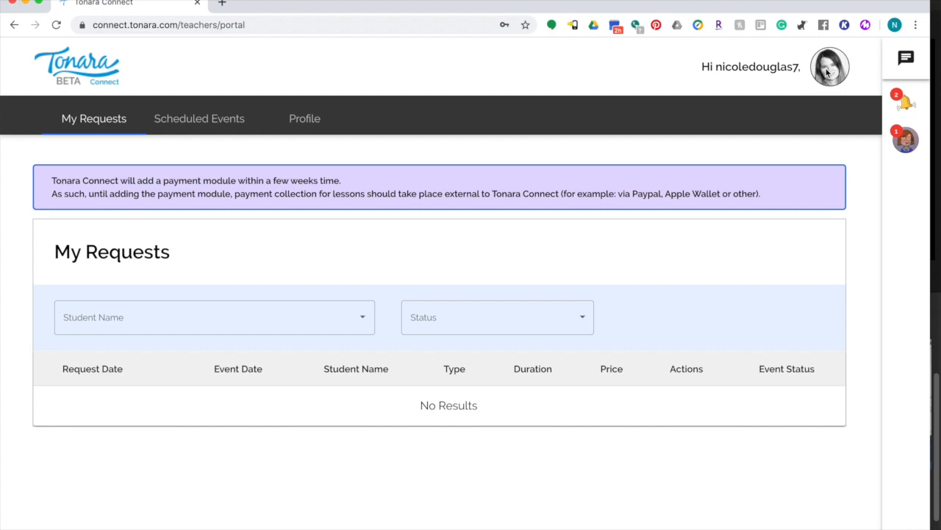
left_click(827, 71)
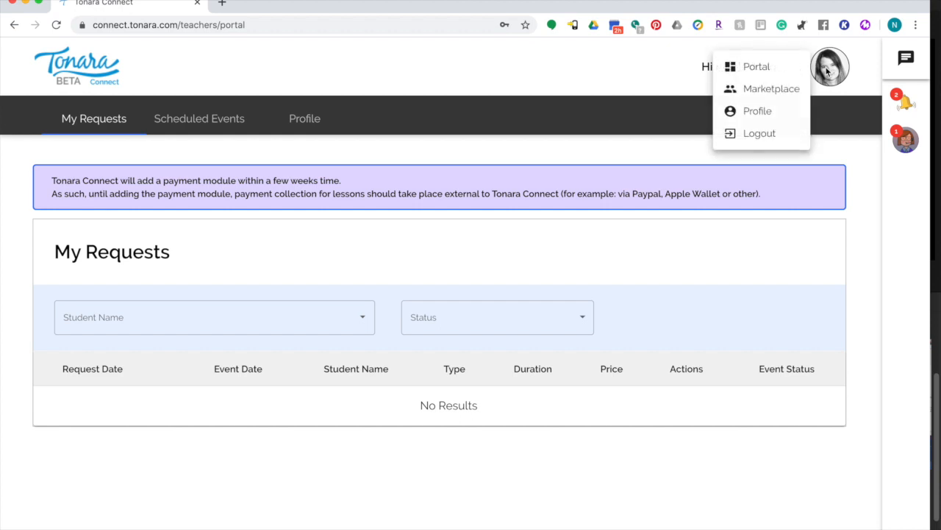
left_click(764, 112)
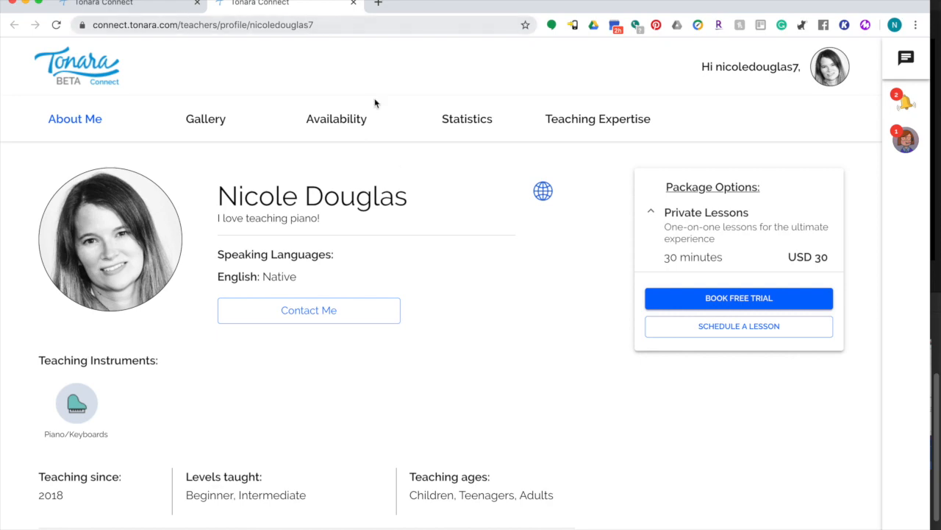
Switch back to the first tab showing the empty My Requests list.
scroll(418, 175, "down", 10)
scroll(418, 179, "up", 10)
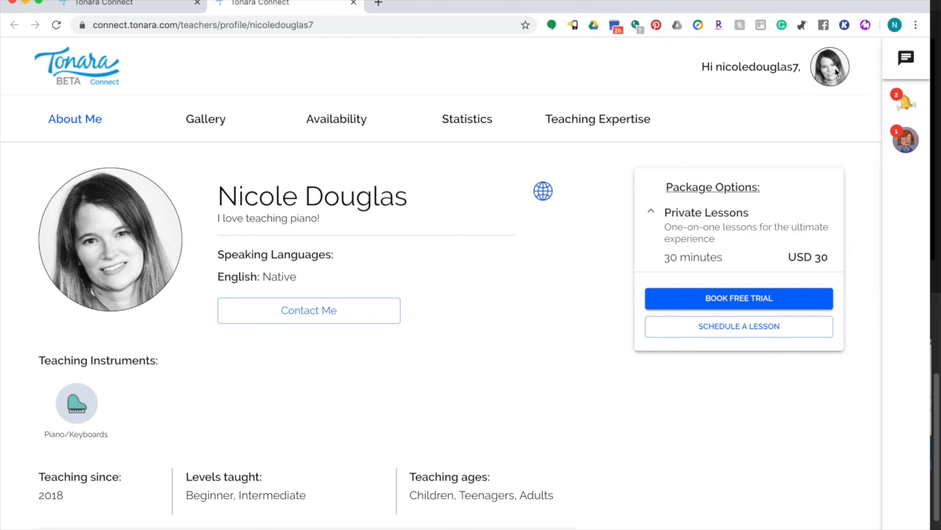
left_click(166, 7)
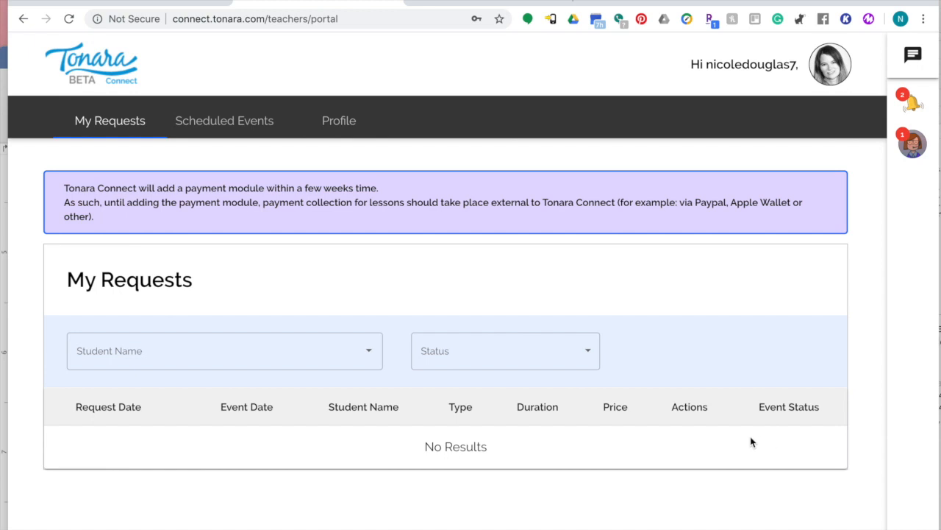
Confirm Scheduled Events, Archived Lessons and Subscriptions are empty, then return to Profile.
left_click(205, 127)
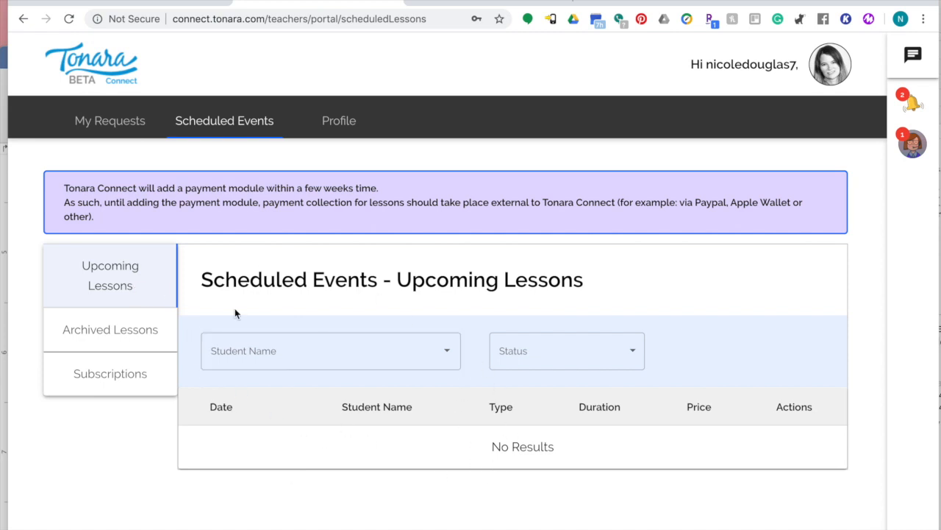
left_click(125, 330)
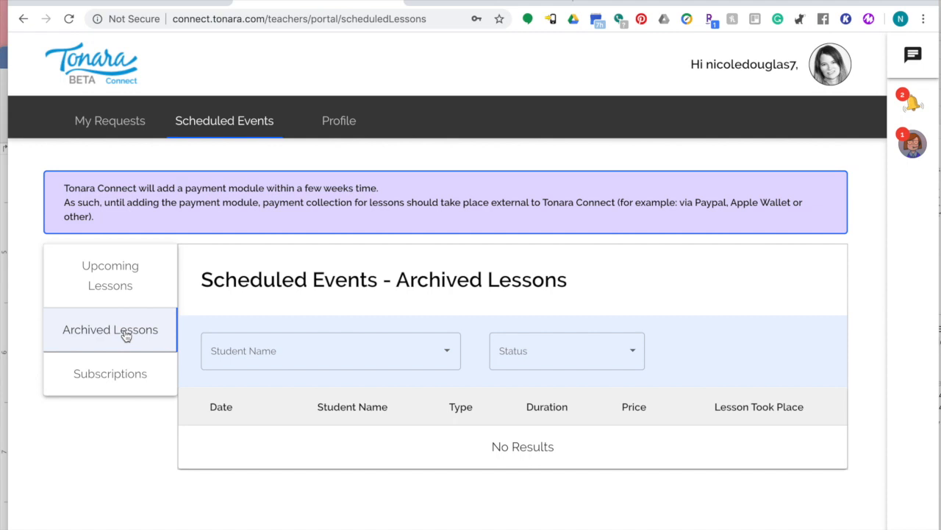
left_click(116, 379)
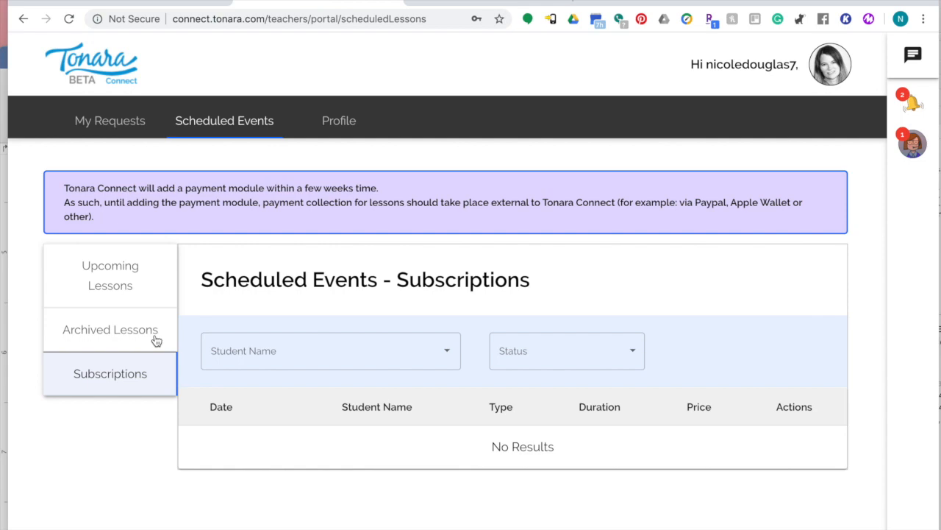
left_click(342, 123)
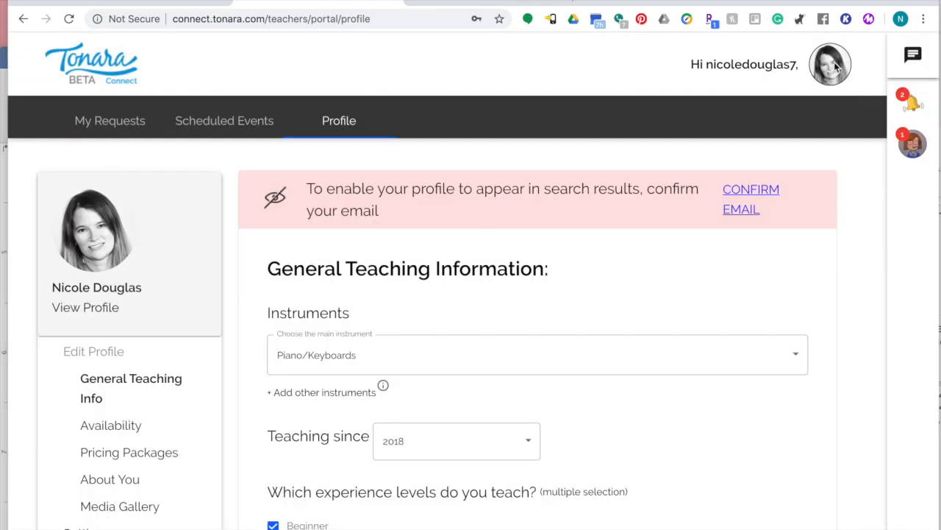
Go to the student Marketplace from the account menu.
left_click(831, 67)
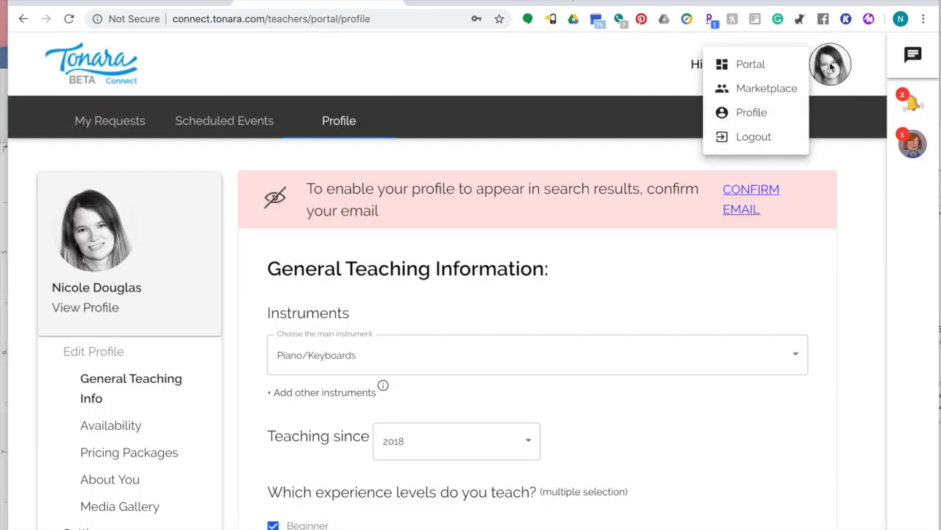
left_click(780, 89)
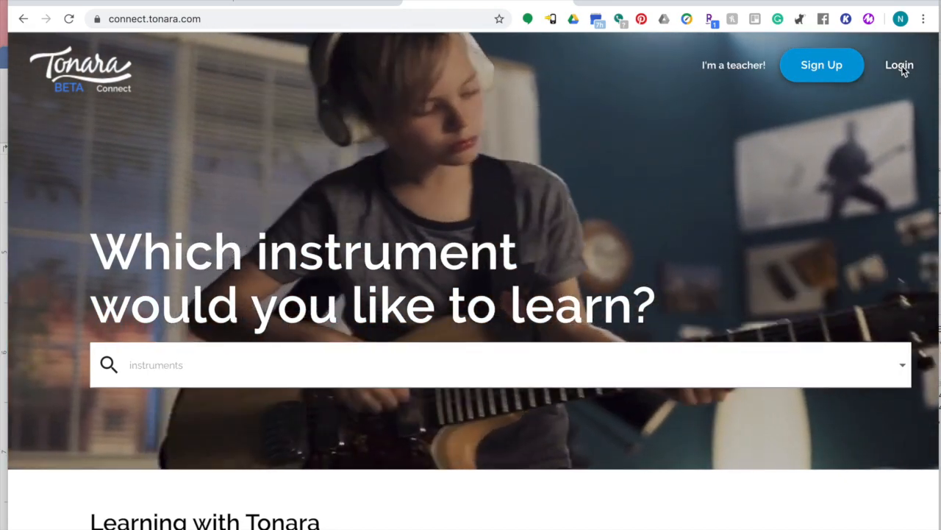
Log in with the saved example student account from autofill.
left_click(900, 66)
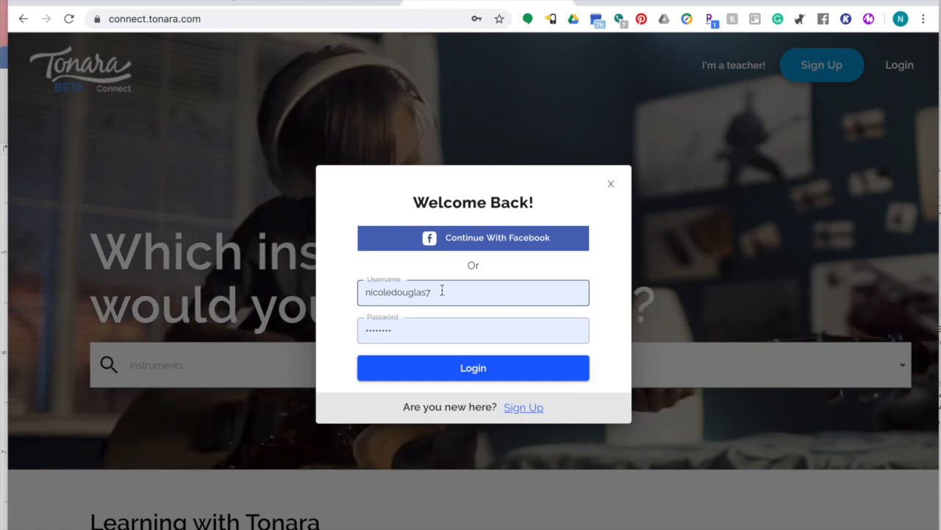
double_click(442, 291)
type("example")
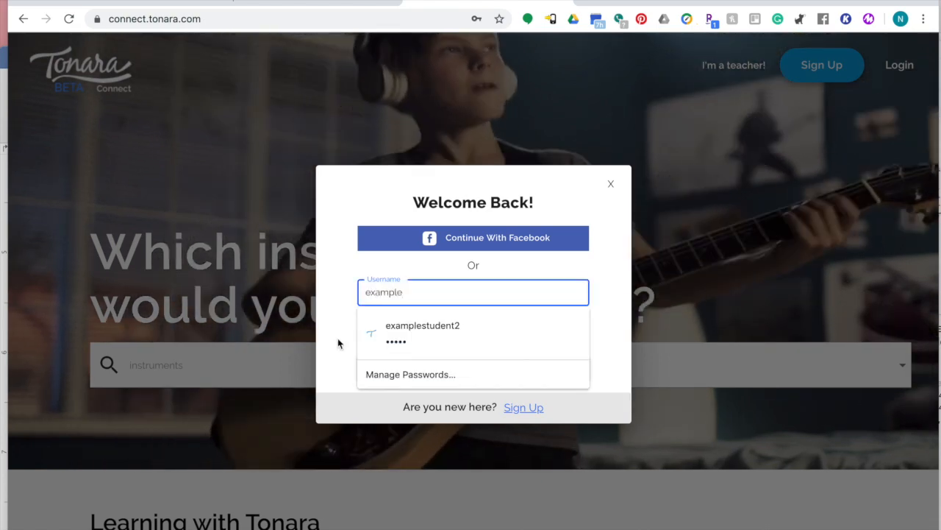
left_click(414, 331)
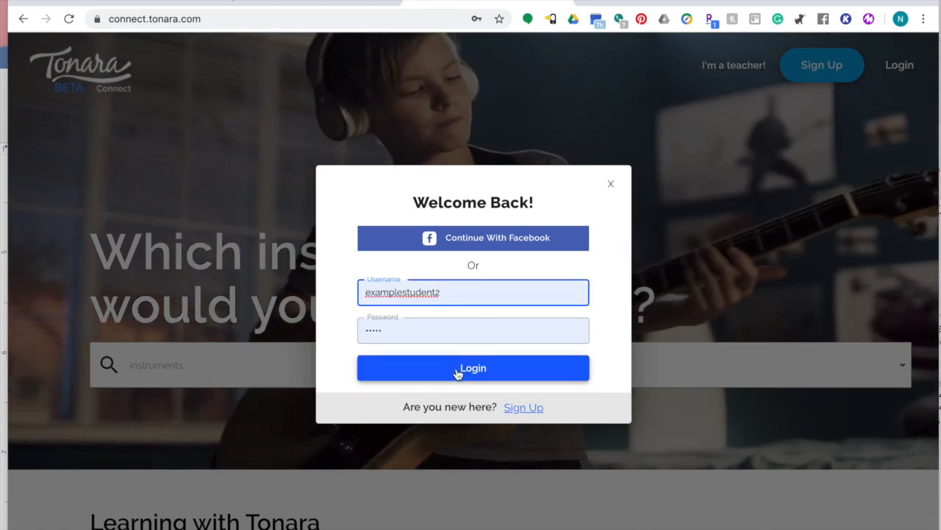
left_click(457, 372)
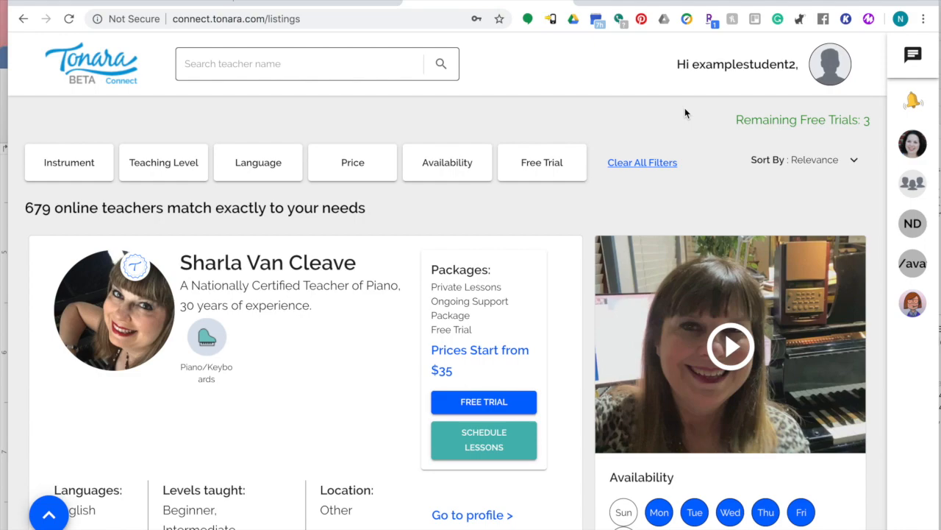
scroll(536, 192, "down", 3)
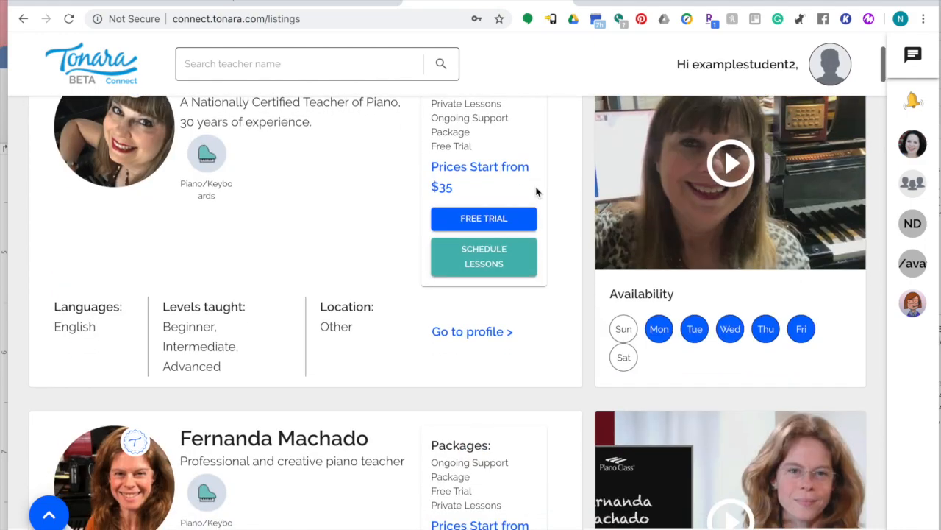
scroll(536, 191, "down", 3)
scroll(321, 74, "up", 6)
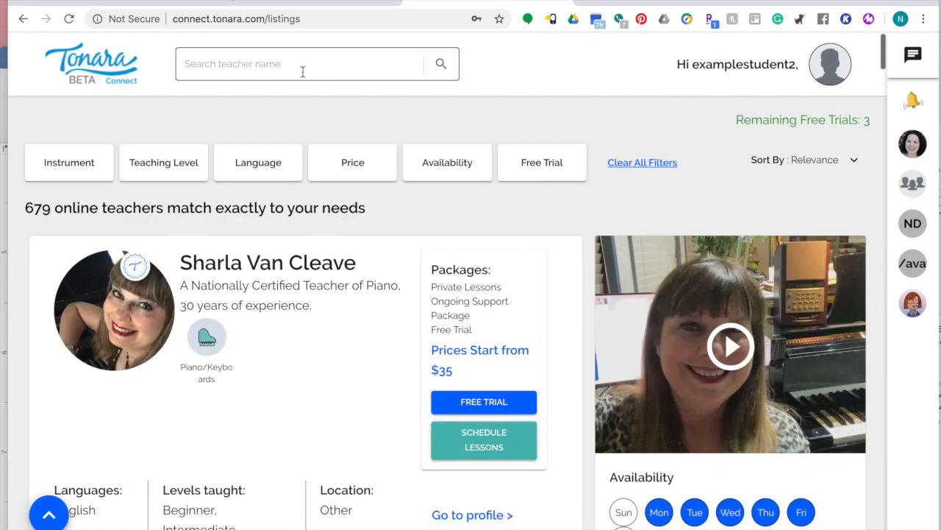
left_click(302, 72)
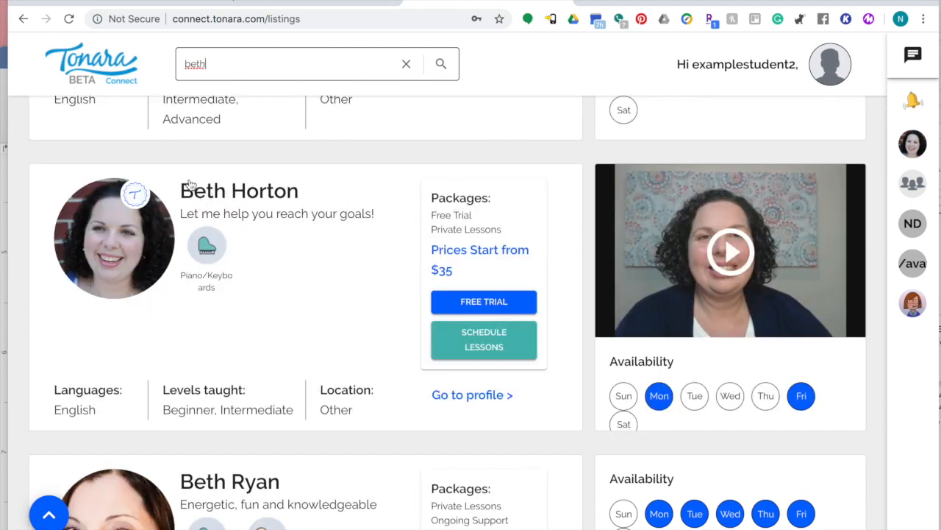
left_click(478, 349)
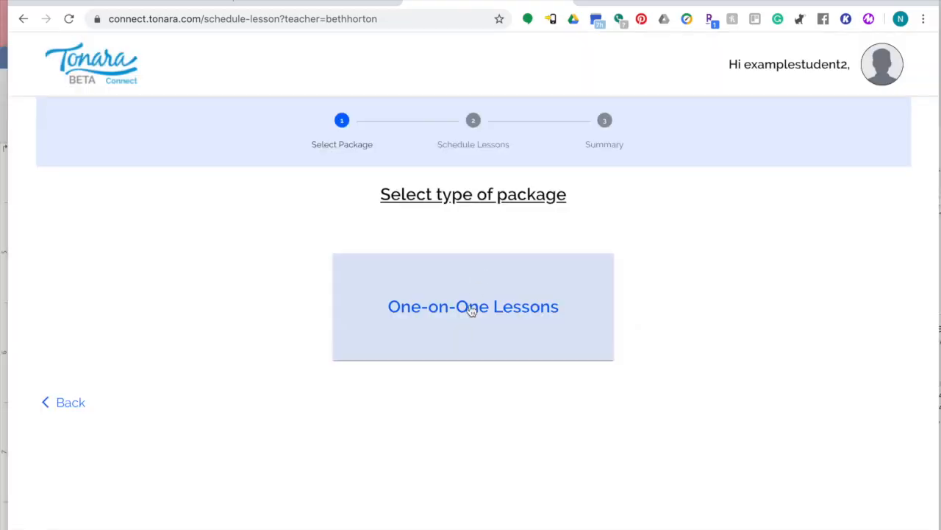
Choose the One-on-One 30 minutes - USD35 package, paid per lesson.
left_click(472, 335)
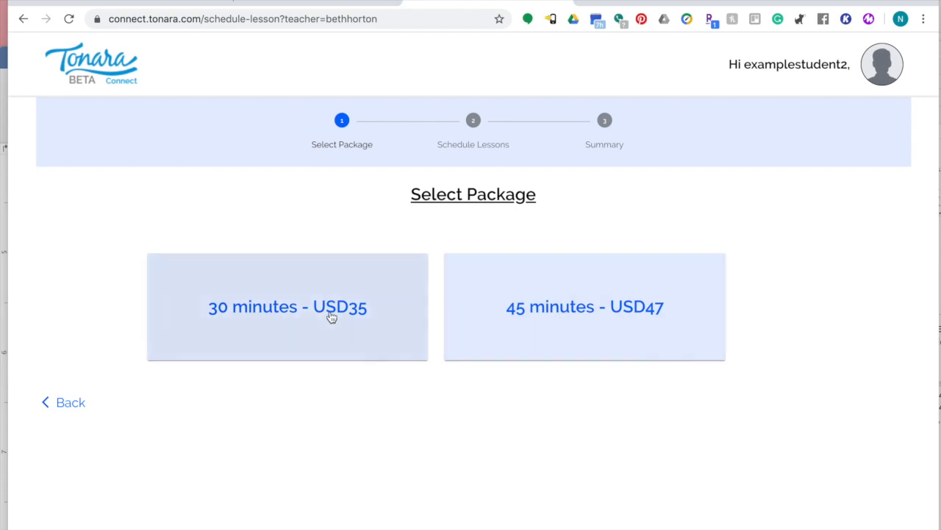
left_click(330, 314)
left_click(491, 347)
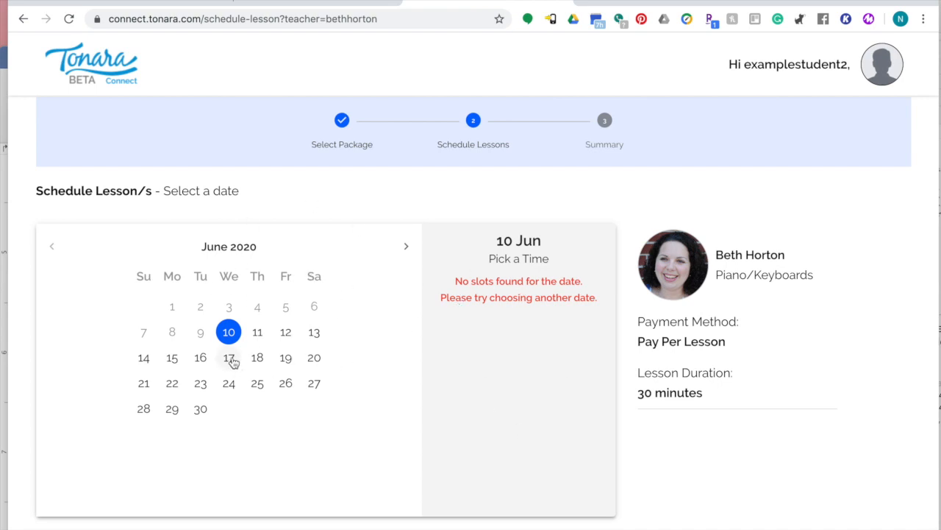
Check June 11–14, then book the 06:00 slot on Monday, June 15.
left_click(256, 333)
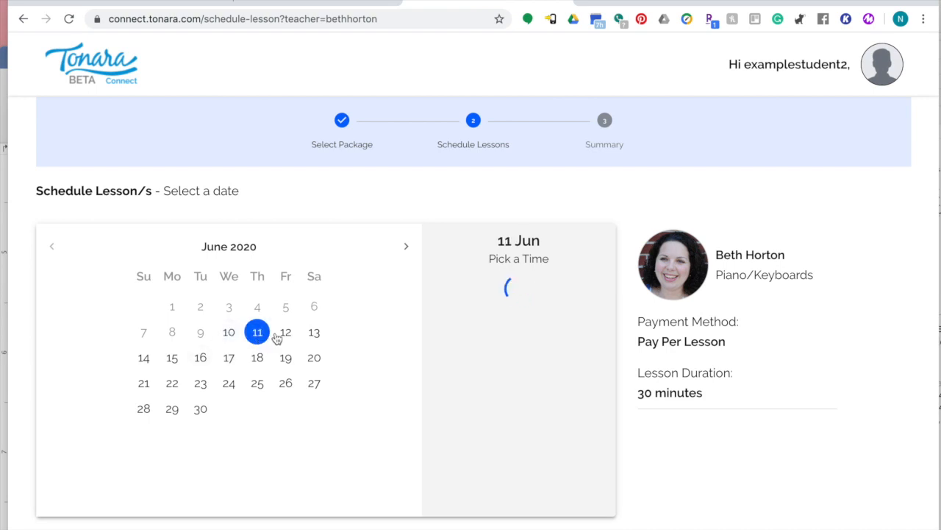
left_click(286, 333)
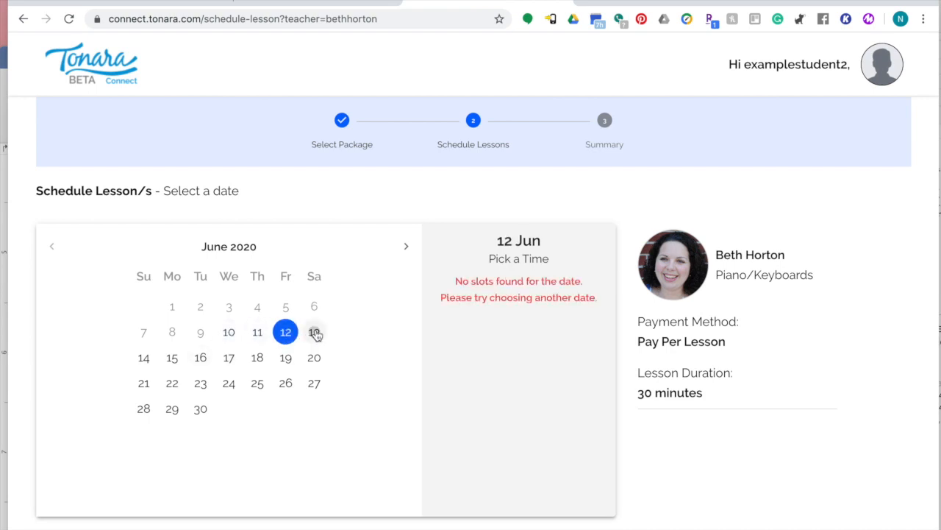
left_click(315, 333)
left_click(151, 357)
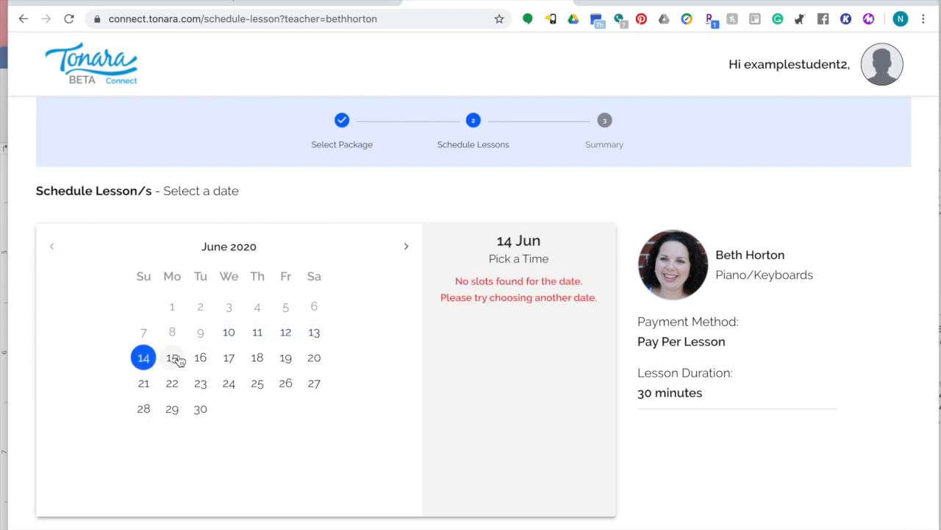
left_click(175, 359)
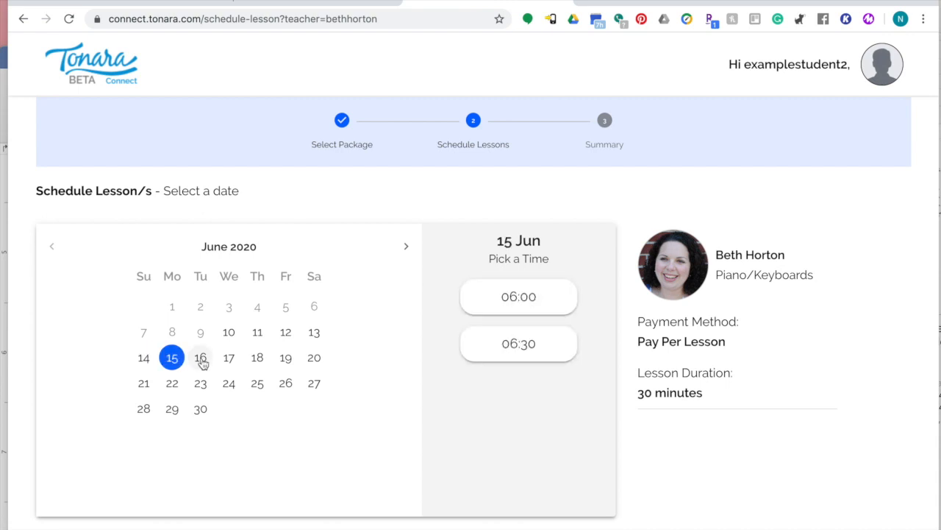
left_click(539, 305)
Set Purchase Additional Lessons to No and continue to the booking summary.
scroll(784, 390, "down", 1)
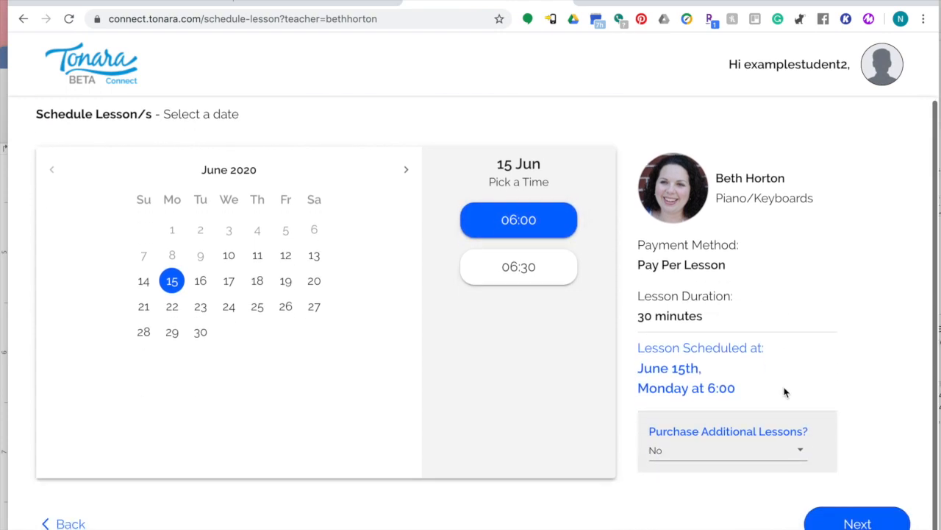
left_click(799, 450)
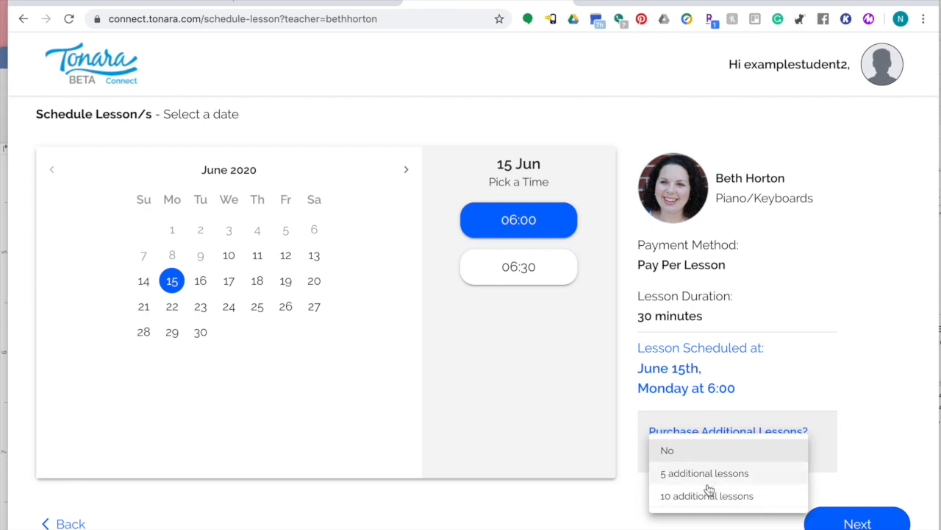
left_click(681, 450)
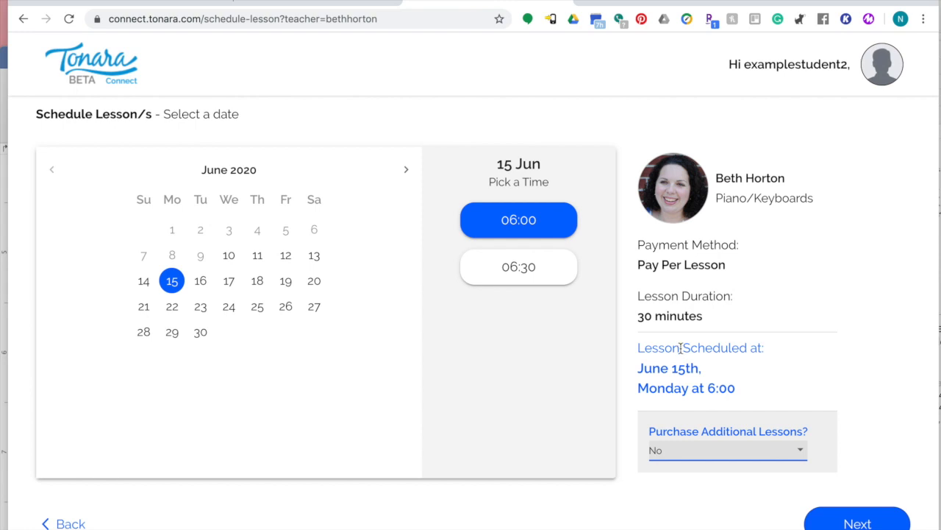
left_click(843, 521)
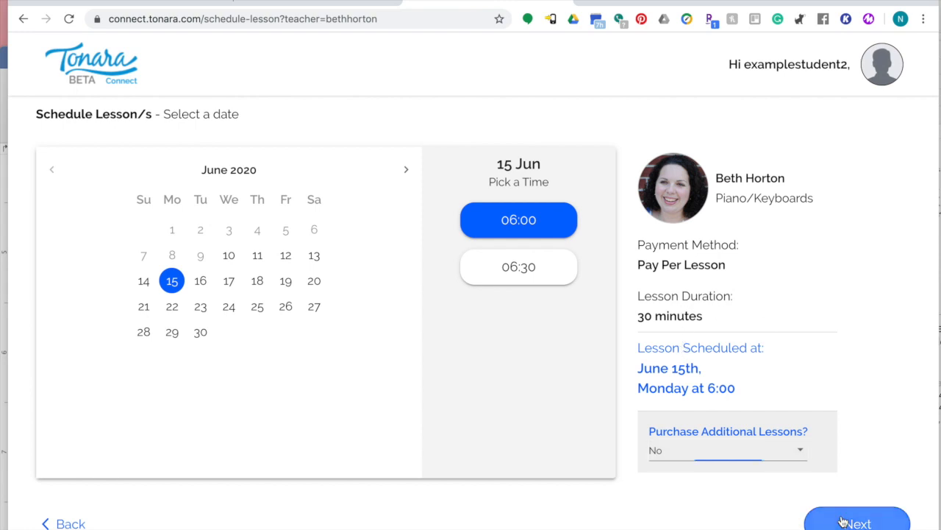
scroll(297, 295, "down", 1)
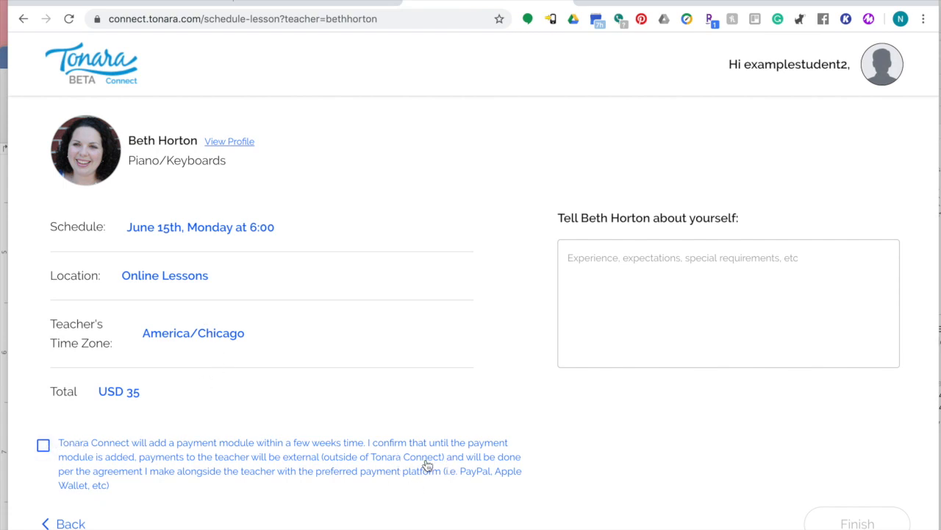
left_click(44, 446)
left_click(634, 274)
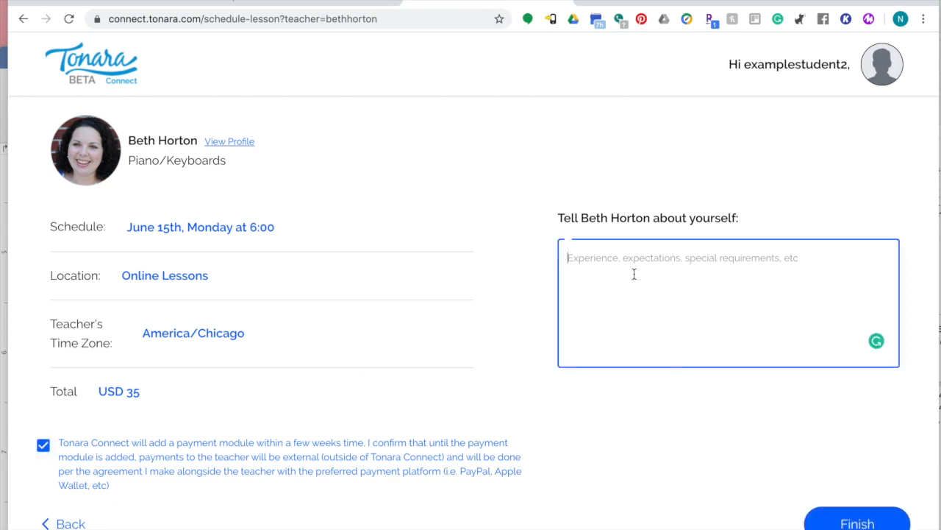
left_click(857, 523)
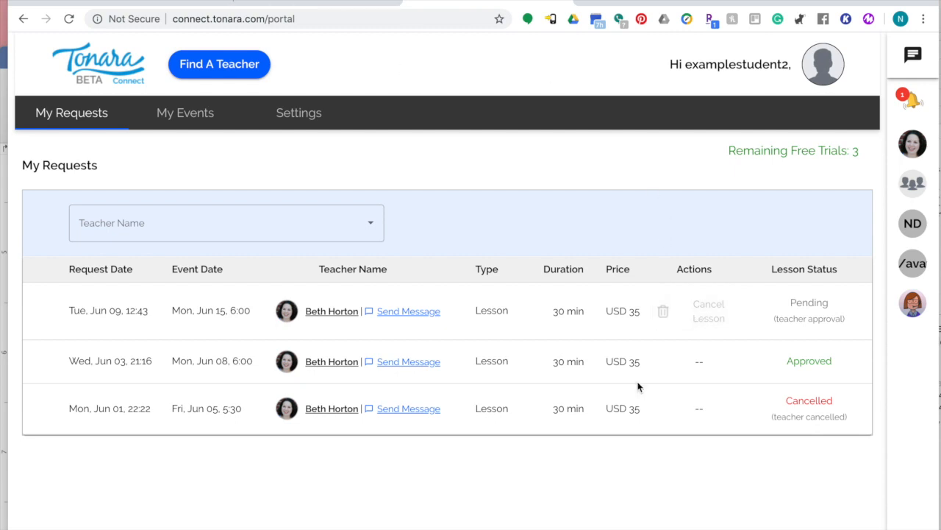
left_click(188, 116)
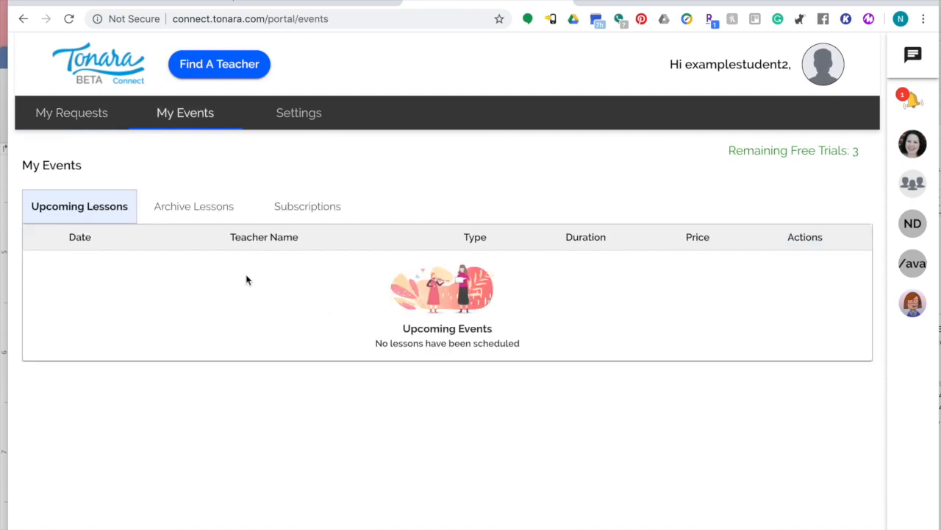
left_click(199, 210)
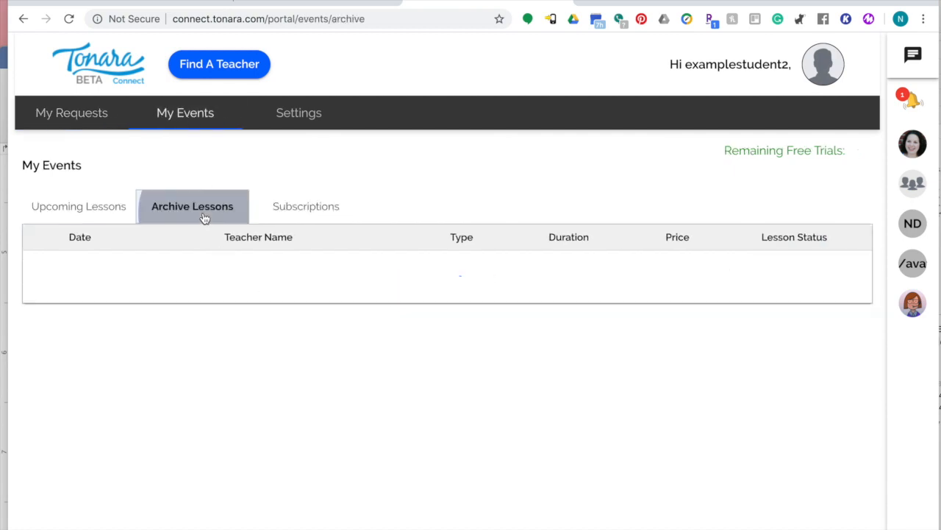
left_click(327, 210)
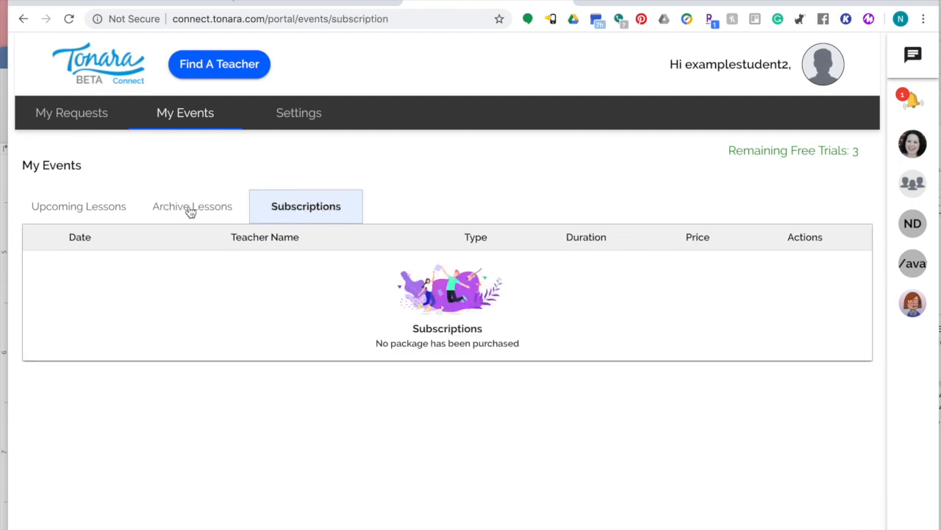
left_click(310, 115)
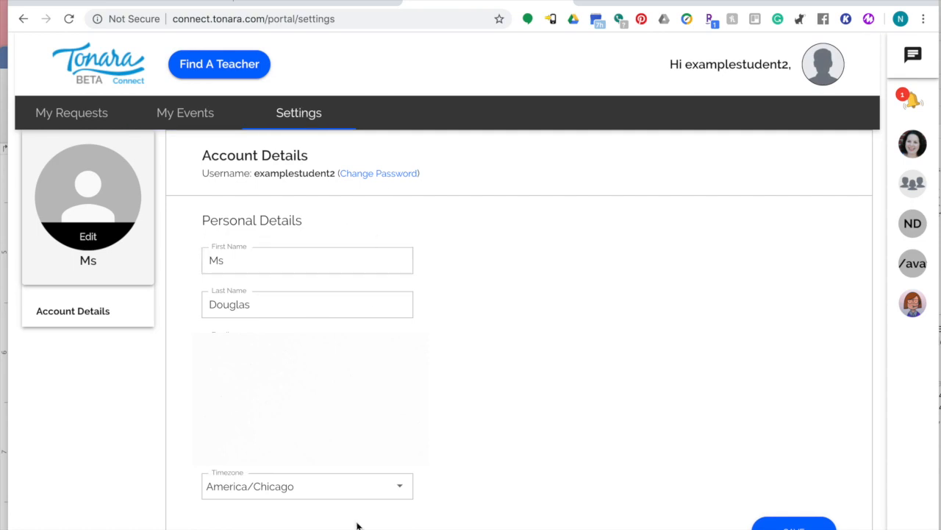
scroll(479, 292, "down", 1)
scroll(479, 292, "up", 1)
scroll(496, 251, "up", 1)
left_click(64, 116)
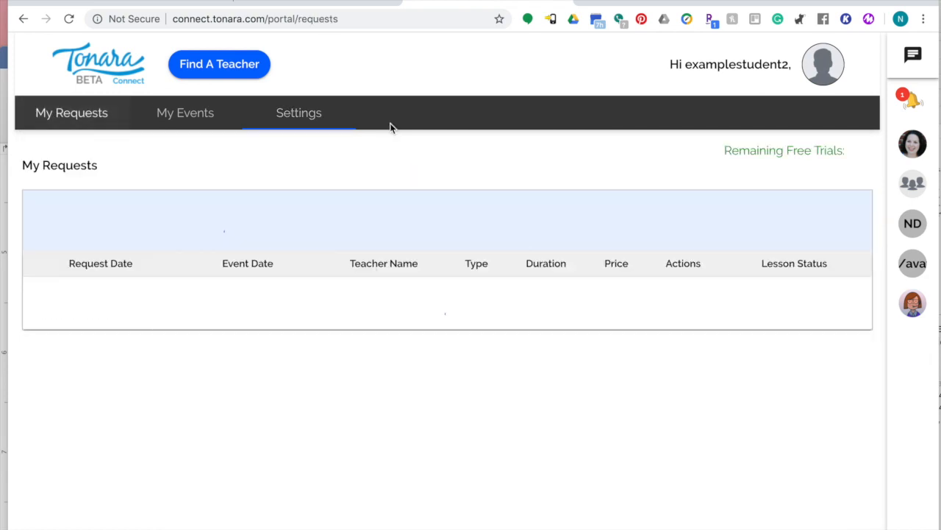
Read the booking messages in the Notification Center, then close it.
left_click(912, 101)
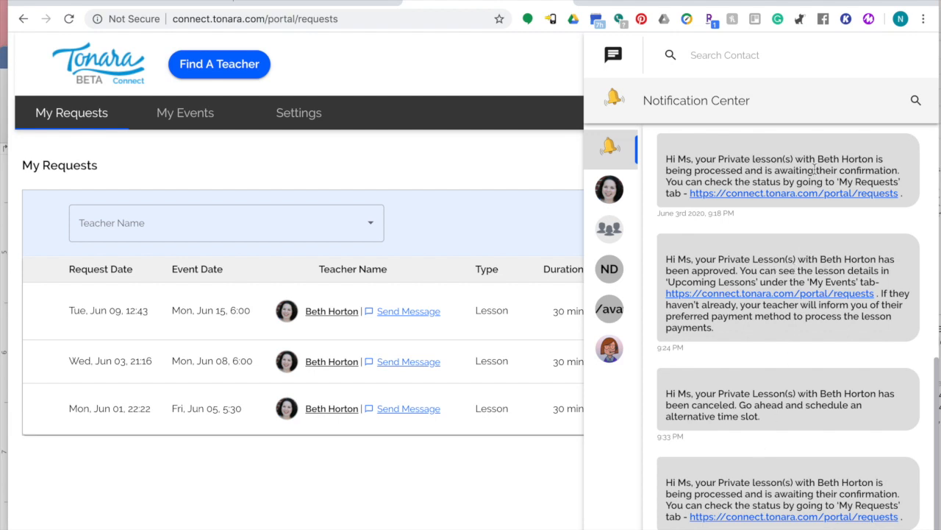
left_click(544, 154)
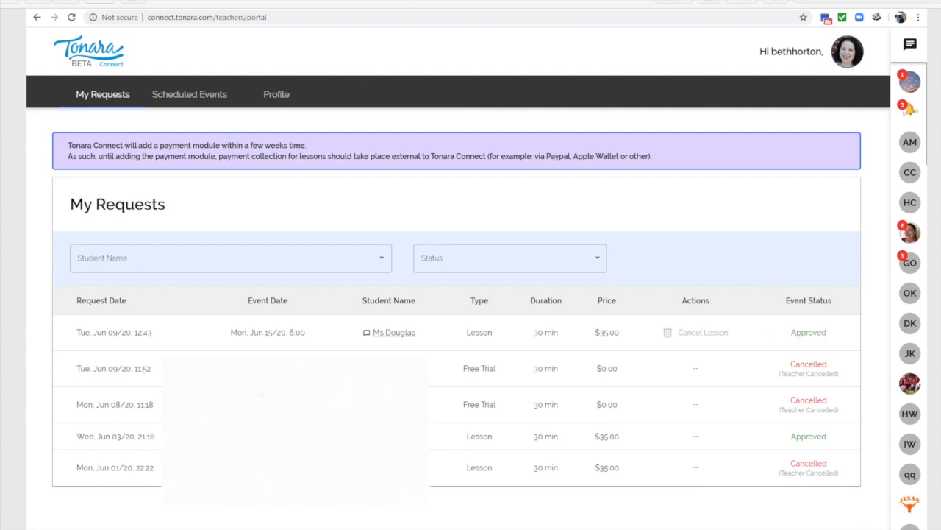
Bring up the teacher's Manage Your Studio page listing the new example student as Pending.
left_click(228, 0)
left_click(373, 60)
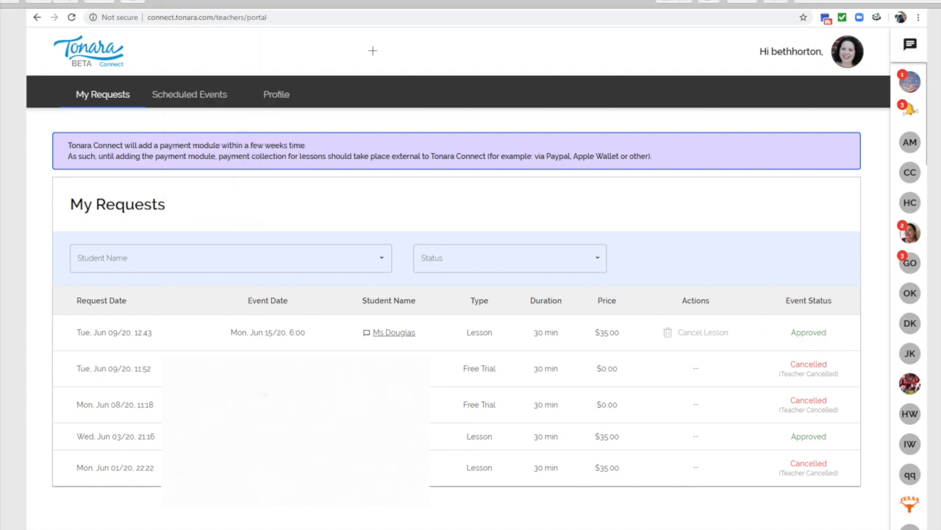
left_click(228, 1)
left_click(278, 92)
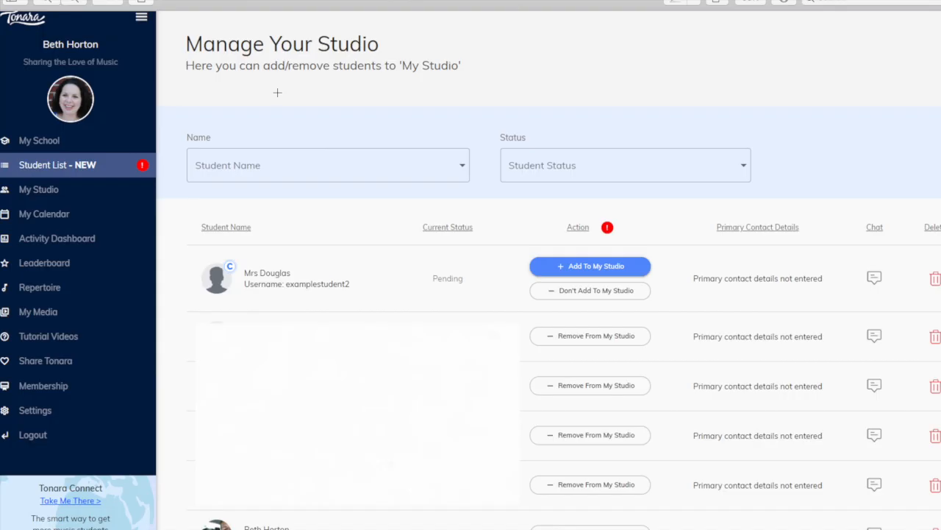